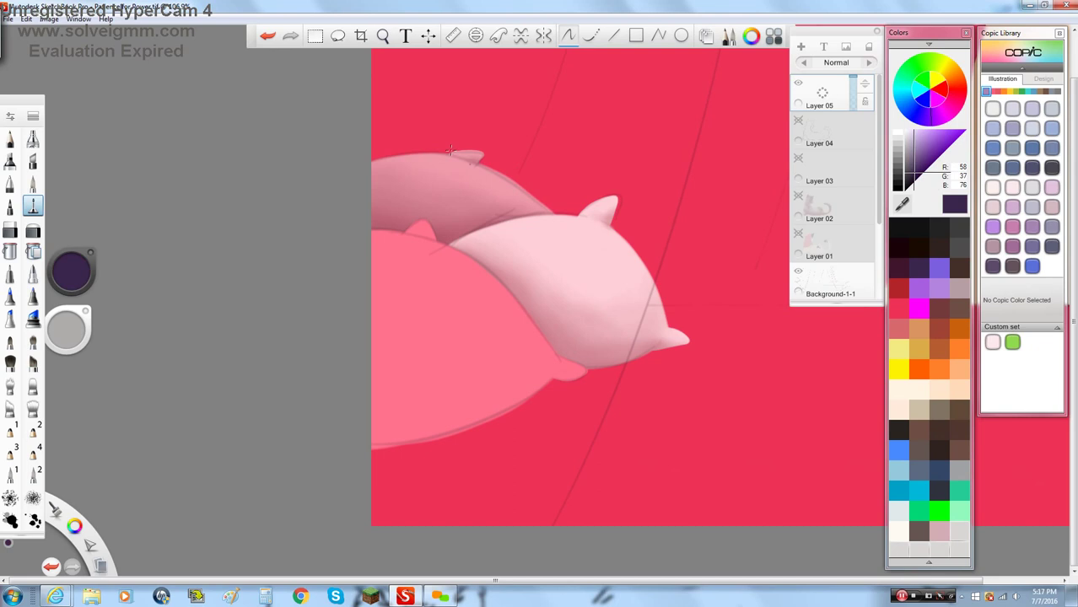
Step: Handwrite "How I" in dark purple above the pillows on Layer 05
mouse_move(457, 106)
left_mouse_down()
mouse_move(449, 179)
mouse_move(493, 150)
left_mouse_up()
mouse_move(497, 115)
left_mouse_down()
mouse_move(489, 176)
mouse_move(512, 160)
left_mouse_up()
left_click_drag(533, 160, 544, 171)
left_click_drag(592, 134, 643, 132)
left_click_drag(622, 135, 622, 178)
mouse_move(590, 181)
left_mouse_down()
mouse_move(644, 178)
mouse_move(532, 187)
mouse_move(618, 213)
left_mouse_up()
key("space")
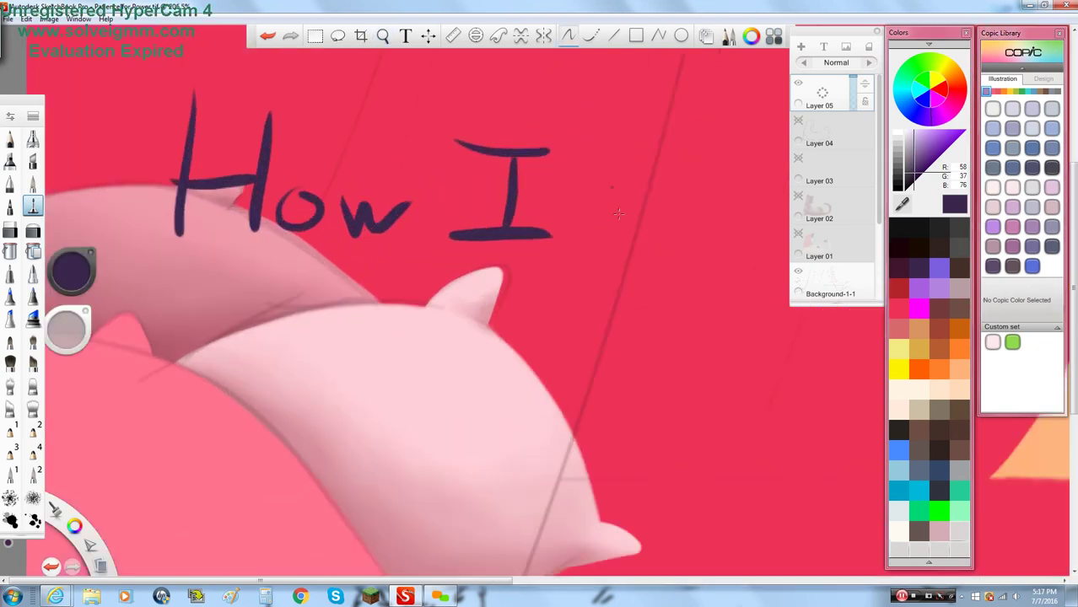
Step: Handwrite "draw pillows" in dark purple beneath the "How I" lettering
left_click_drag(253, 258, 248, 386)
left_click_drag(244, 336, 250, 382)
mouse_move(280, 342)
left_mouse_down()
mouse_move(283, 391)
mouse_move(347, 354)
left_mouse_up()
mouse_move(376, 361)
left_mouse_down()
mouse_move(371, 389)
mouse_move(403, 391)
left_mouse_up()
mouse_move(405, 363)
left_mouse_down()
mouse_move(453, 376)
mouse_move(497, 358)
left_mouse_up()
left_click_drag(304, 451, 311, 556)
left_click_drag(309, 496, 314, 510)
left_click_drag(414, 503, 428, 459)
left_click_drag(479, 410, 464, 506)
mouse_move(504, 413)
left_mouse_down()
mouse_move(478, 468)
mouse_move(491, 492)
left_mouse_up()
mouse_move(548, 462)
left_mouse_down()
mouse_move(606, 483)
mouse_move(672, 439)
mouse_move(656, 483)
left_mouse_up()
left_click_drag(763, 435, 725, 478)
Step: Scribble over the handwritten title, then clear it from Layer 05 using a rectangular selection
mouse_move(804, 432)
left_mouse_down()
mouse_move(823, 433)
mouse_move(784, 482)
mouse_move(320, 485)
mouse_move(516, 192)
left_mouse_up()
left_click_drag(415, 196, 288, 250)
scroll(536, 196, "down", 5)
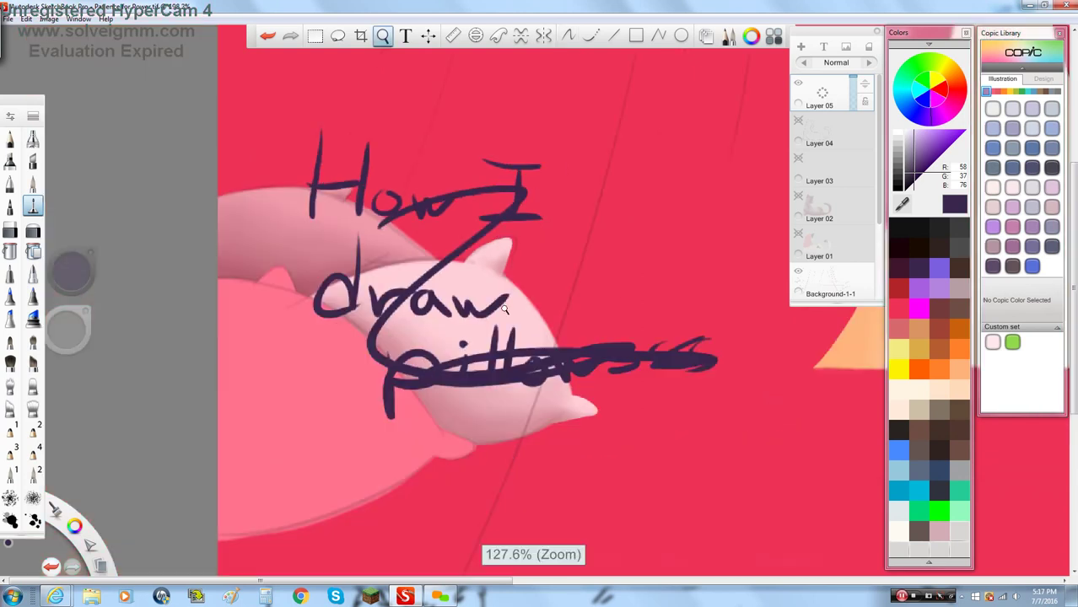
left_click(316, 37)
left_click_drag(388, 97, 739, 375)
left_click_drag(594, 264, 447, 542)
Step: Prepare the Paintbrush on layer Background-1 with a darker shade of the front pillow's pink, RGB 229, 79, 108
key("space")
left_click_drag(460, 270, 461, 123)
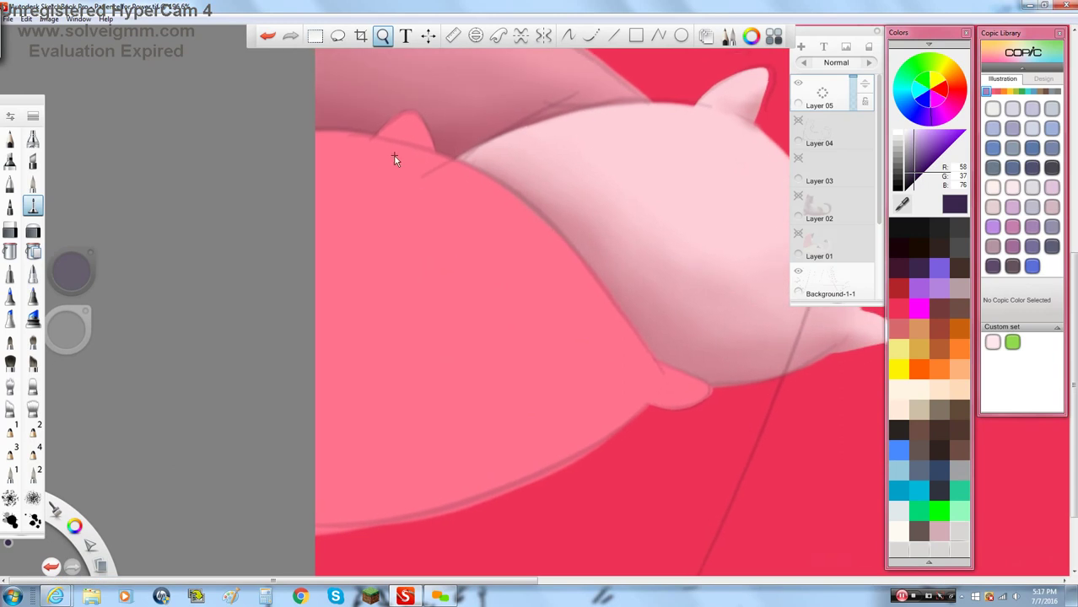
left_click_drag(879, 201, 876, 278)
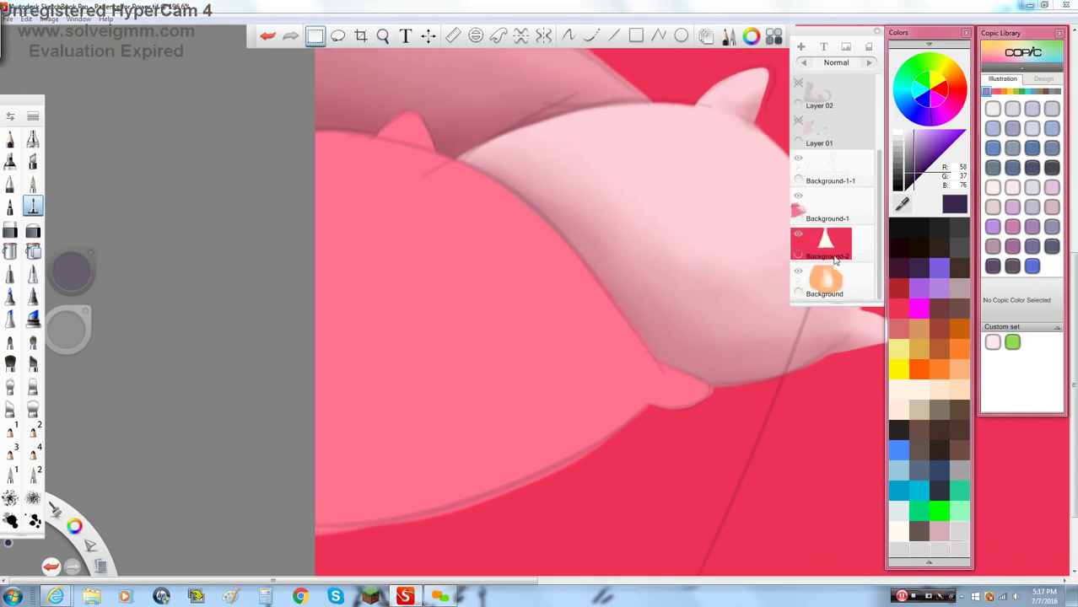
left_click(820, 212)
left_click(32, 183)
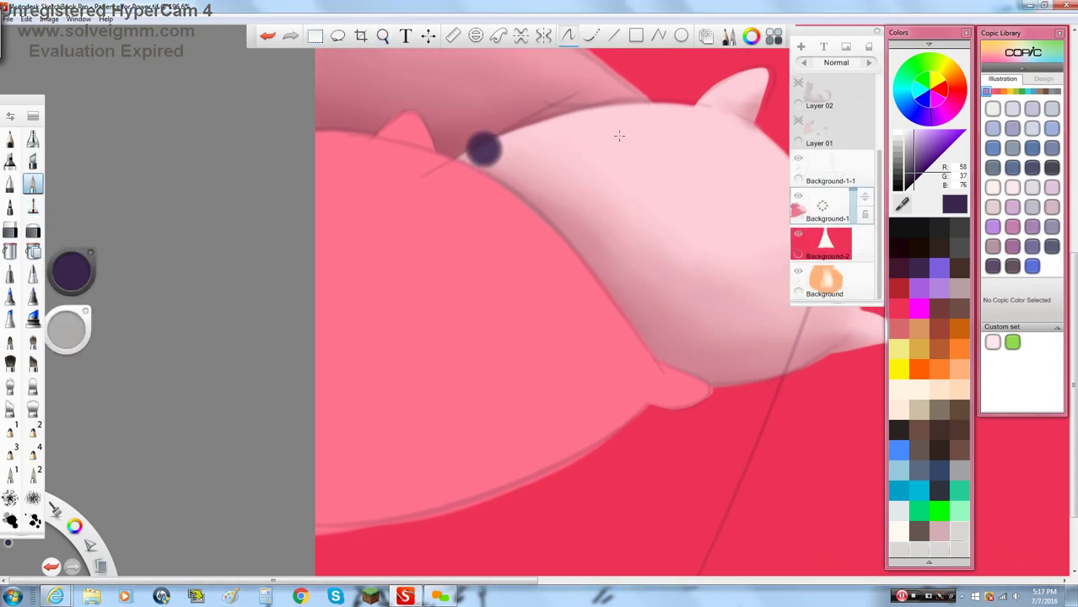
left_click(452, 270, "alt")
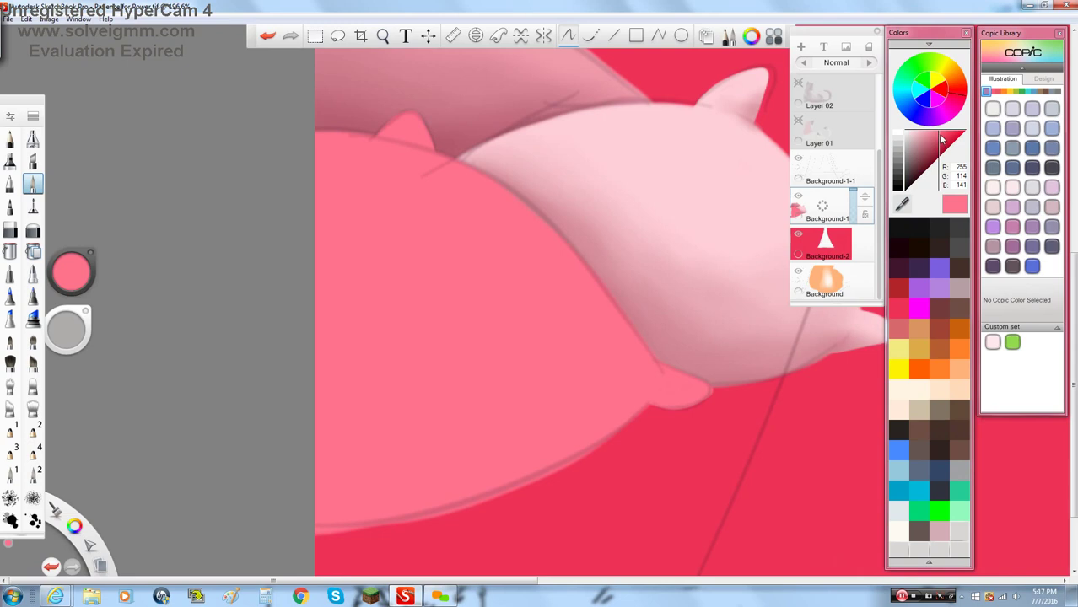
left_click(944, 138)
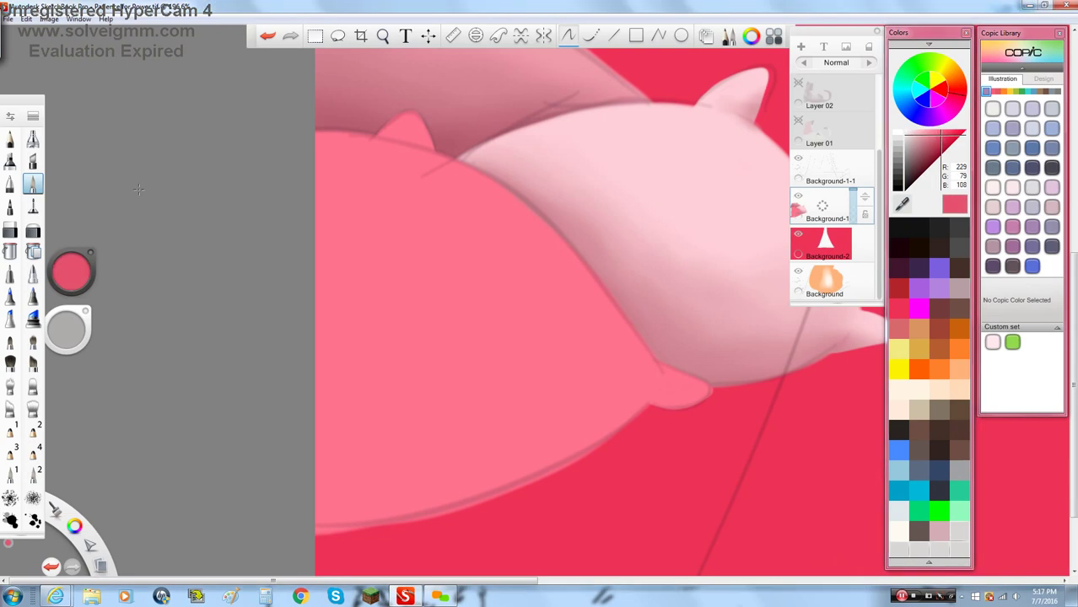
Step: Lower the Paintbrush opacity to 1% and softly shade the lower part of the front pillow
left_click(11, 117)
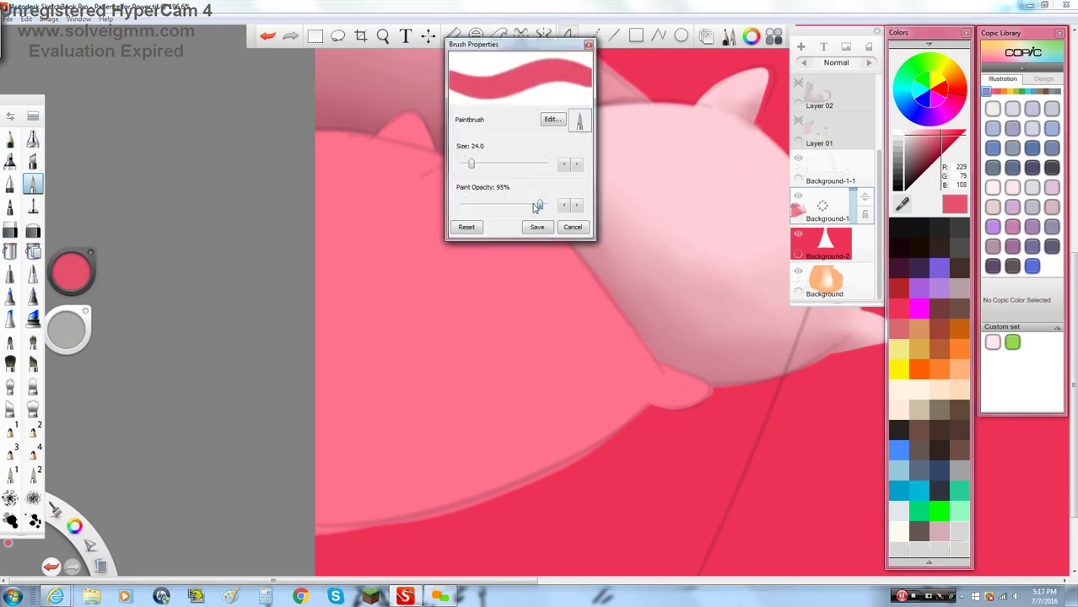
left_click_drag(538, 206, 418, 187)
left_click(588, 44)
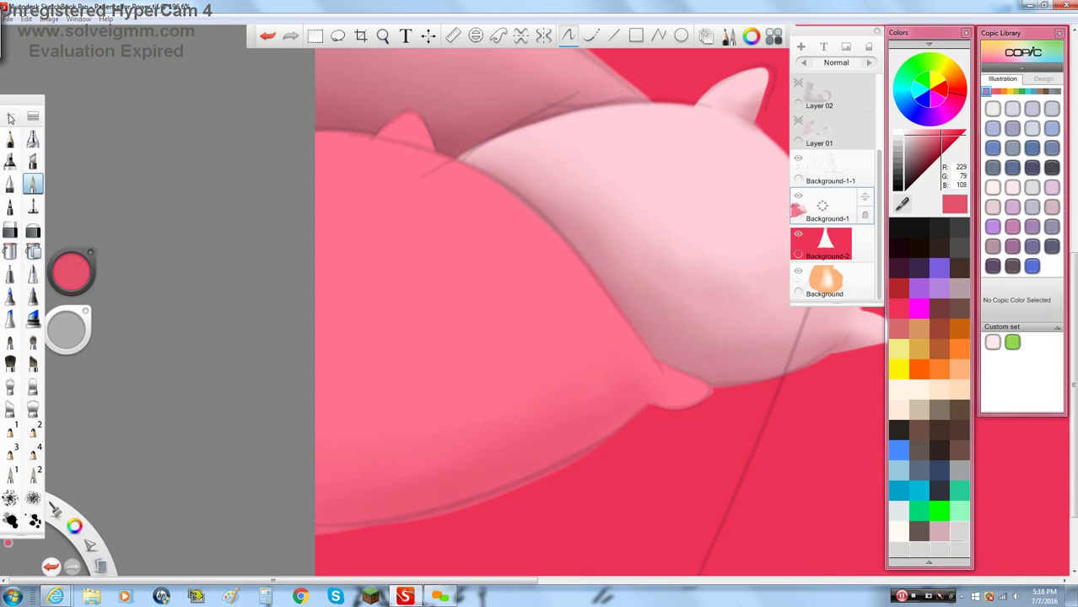
Step: Build up the front pillow's lower shading with the Paintbrush at size 53, deepening it with RGB 202, 51, 80
left_click(11, 115)
left_click_drag(473, 164, 481, 165)
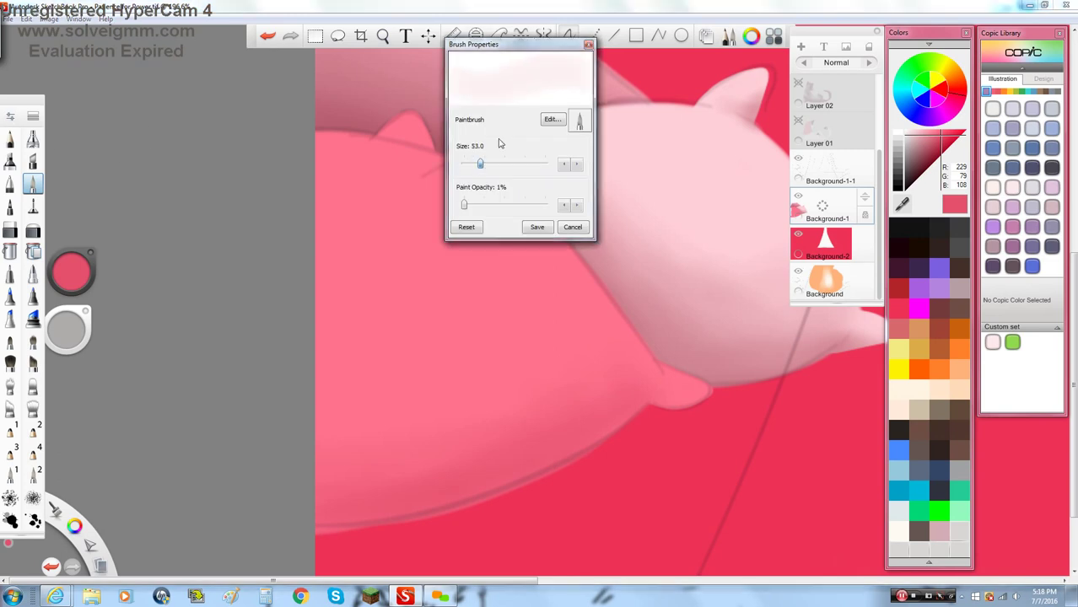
left_click(588, 45)
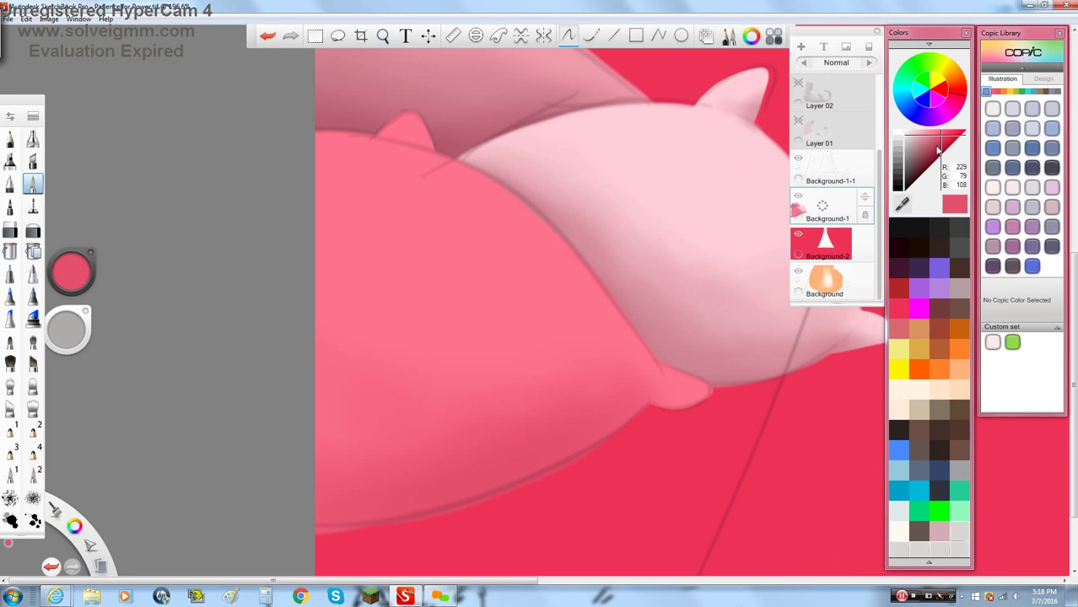
left_click(940, 156)
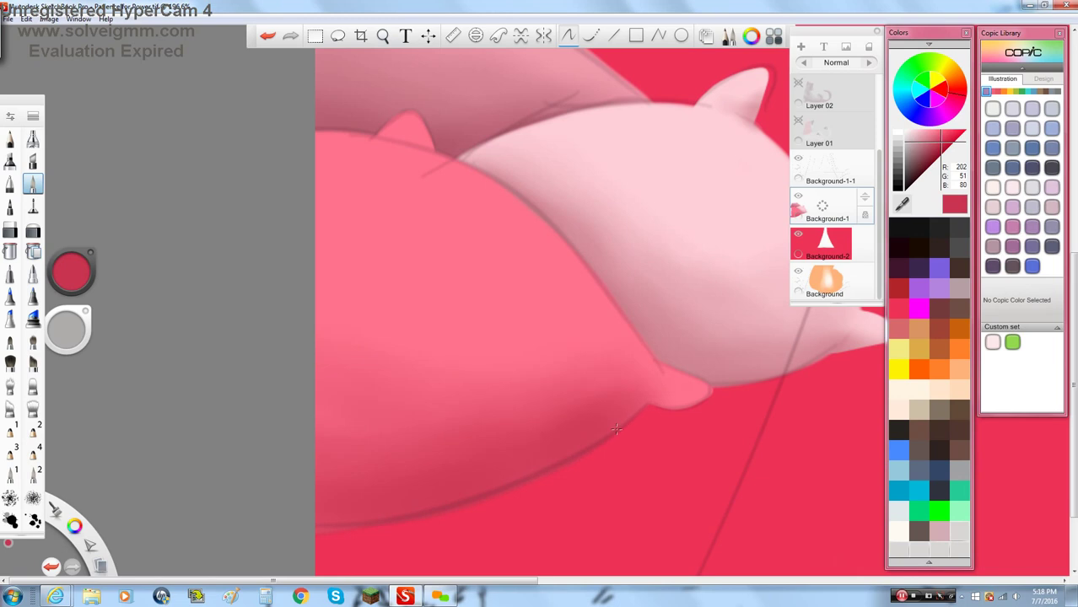
Step: Draw Felt Pen crease lines where the lower corner tab joins the front pillow, using pink RGB 225, 77, 105
left_click(33, 206)
scroll(466, 395, "up", 3)
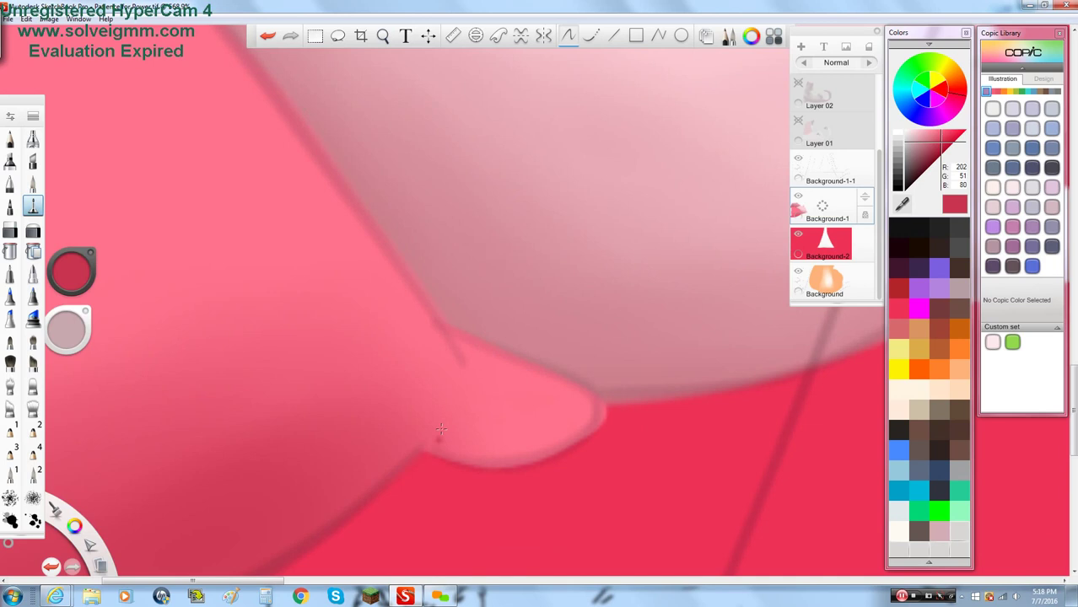
left_click(266, 35)
left_click_drag(933, 146, 940, 143)
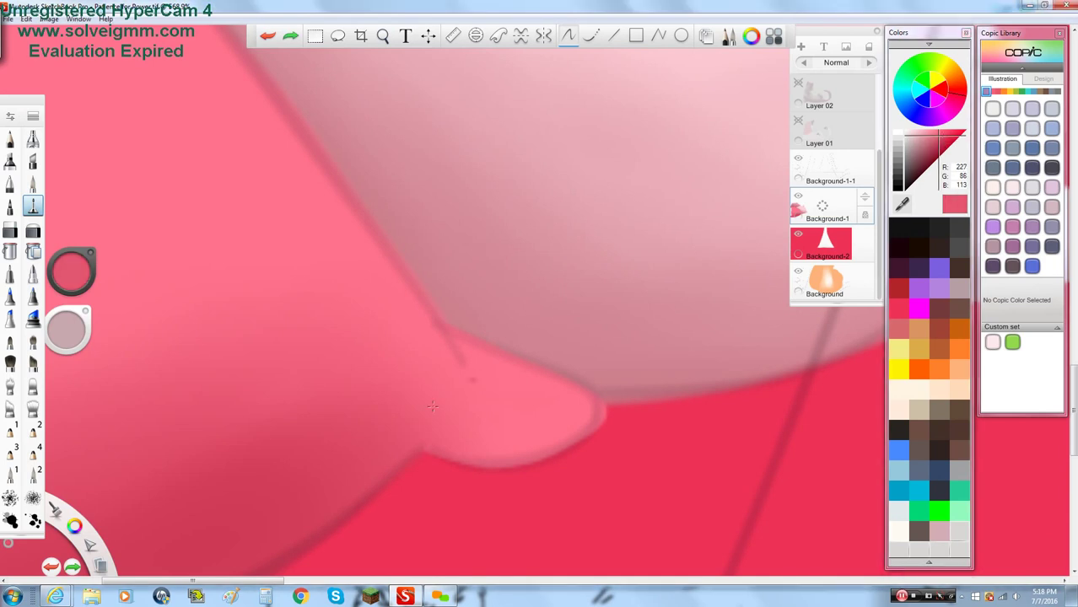
left_click_drag(424, 448, 441, 424)
left_click(266, 36)
left_click_drag(453, 414, 436, 434)
left_click(267, 36)
left_click(942, 139)
left_click_drag(941, 137, 940, 136)
left_click_drag(472, 450, 424, 448)
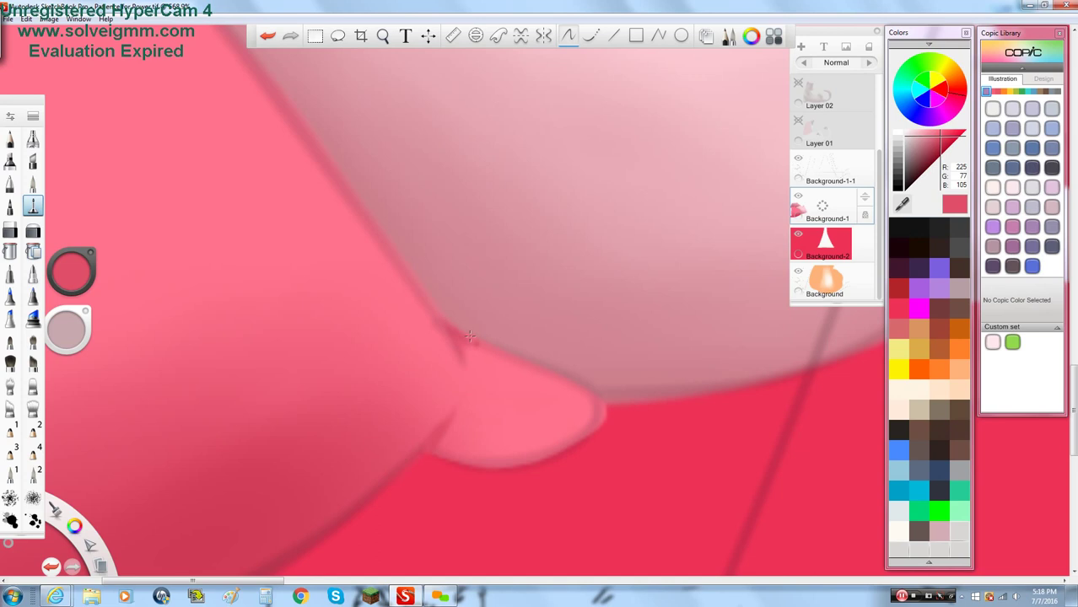
Step: Reduce the Paintbrush size and softly shade the base of the front pillow's lower corner tab
double_click(32, 183)
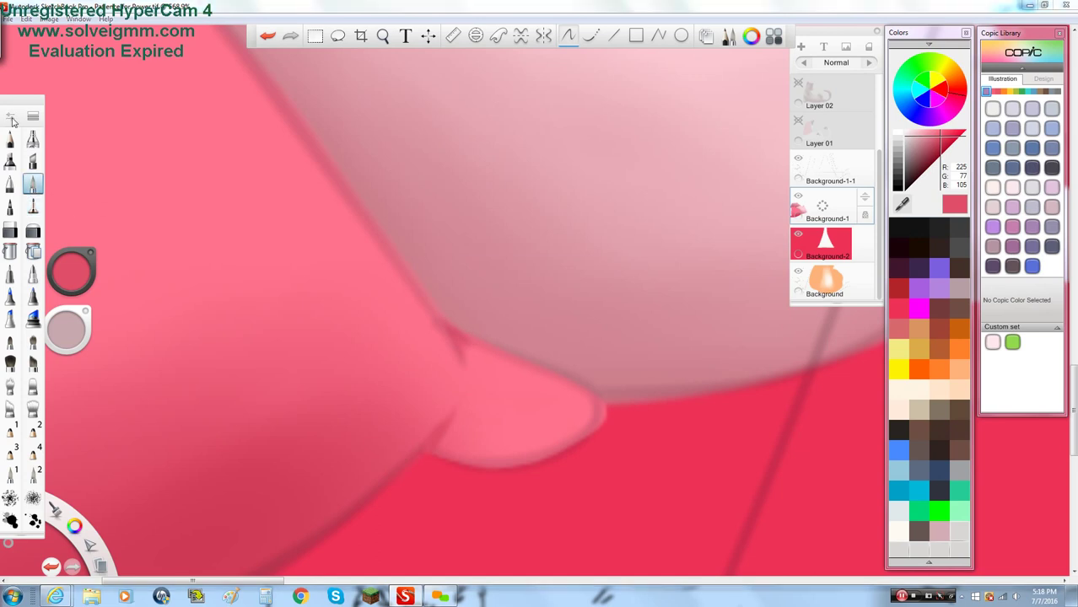
left_click_drag(480, 166, 469, 166)
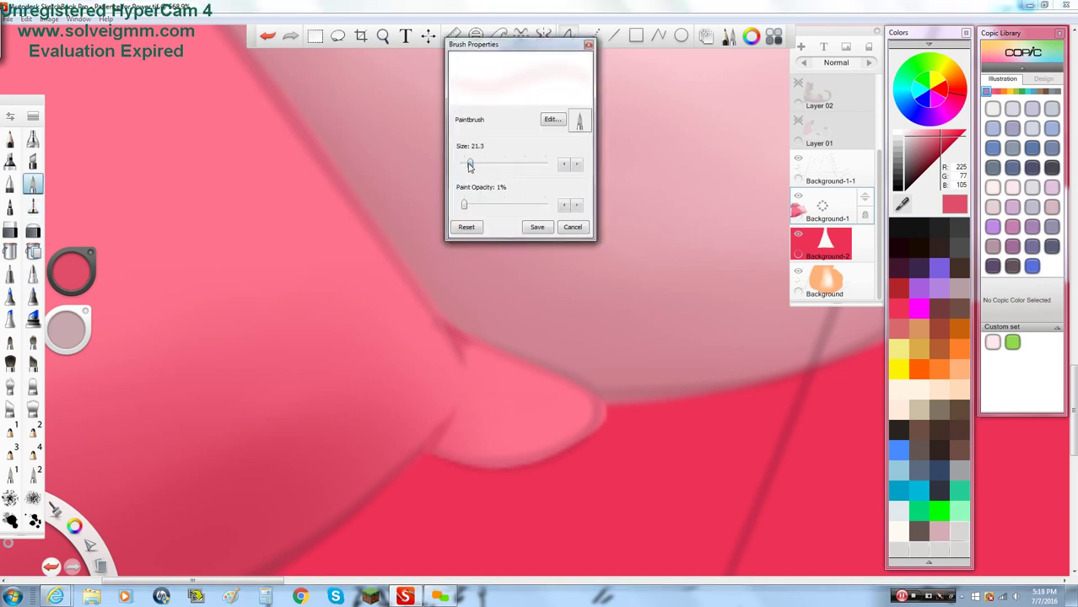
left_click(587, 46)
left_click(17, 118)
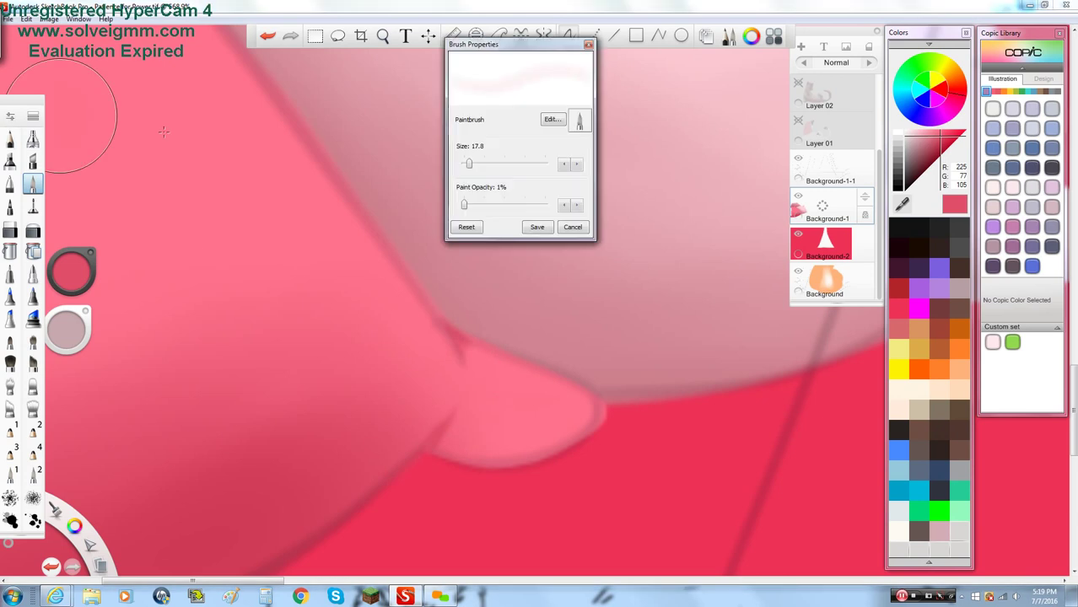
left_click_drag(470, 163, 466, 164)
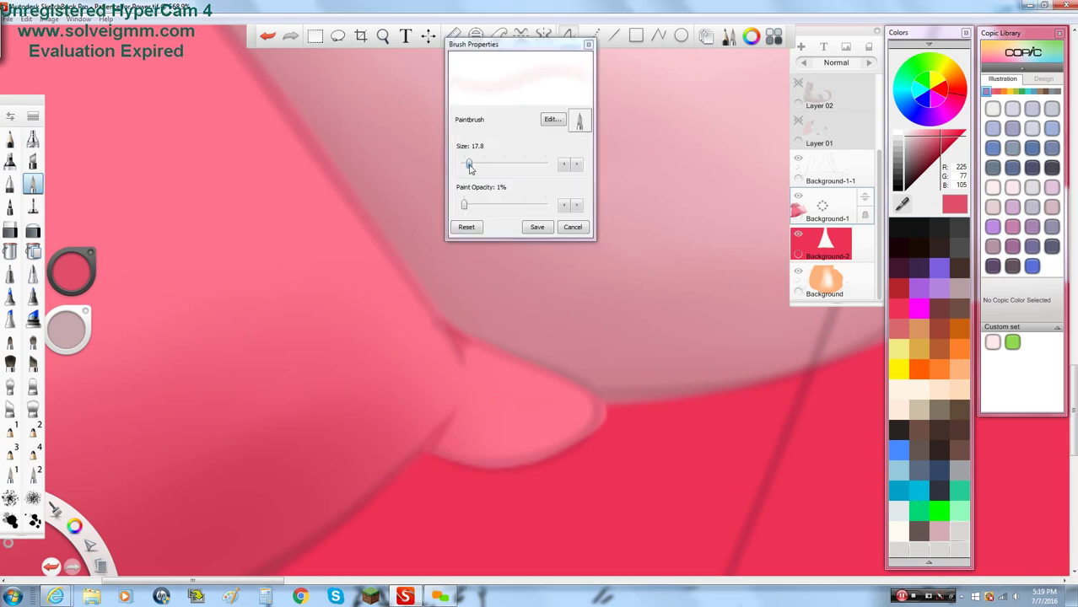
left_click(587, 47)
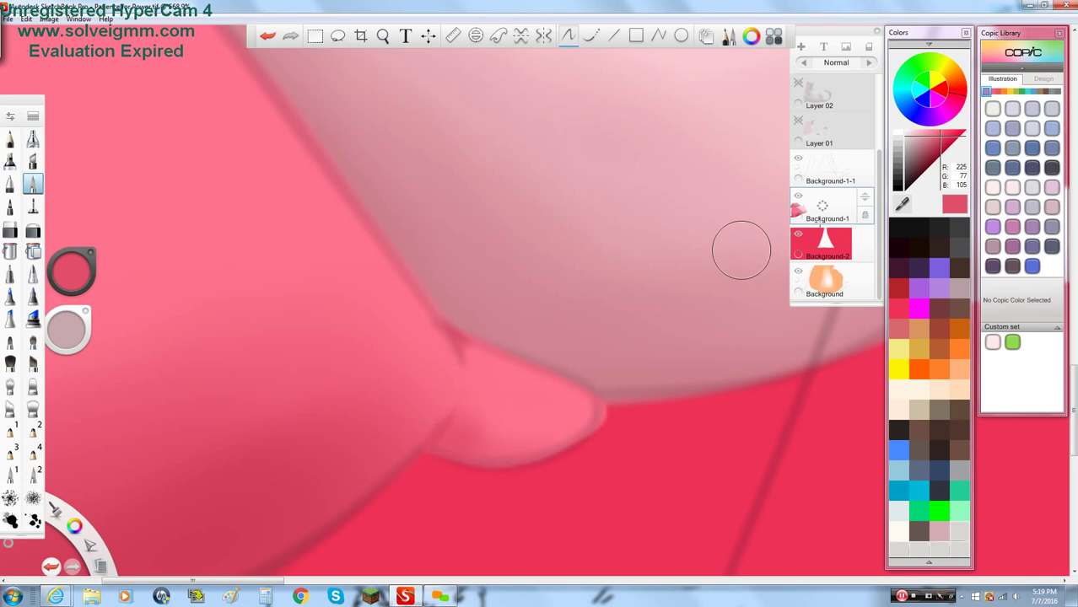
Step: Hide the Background-1-1 sketch layer and set the Felt Pen's opacity with heavy pen pressure to 0.01
left_click(798, 160)
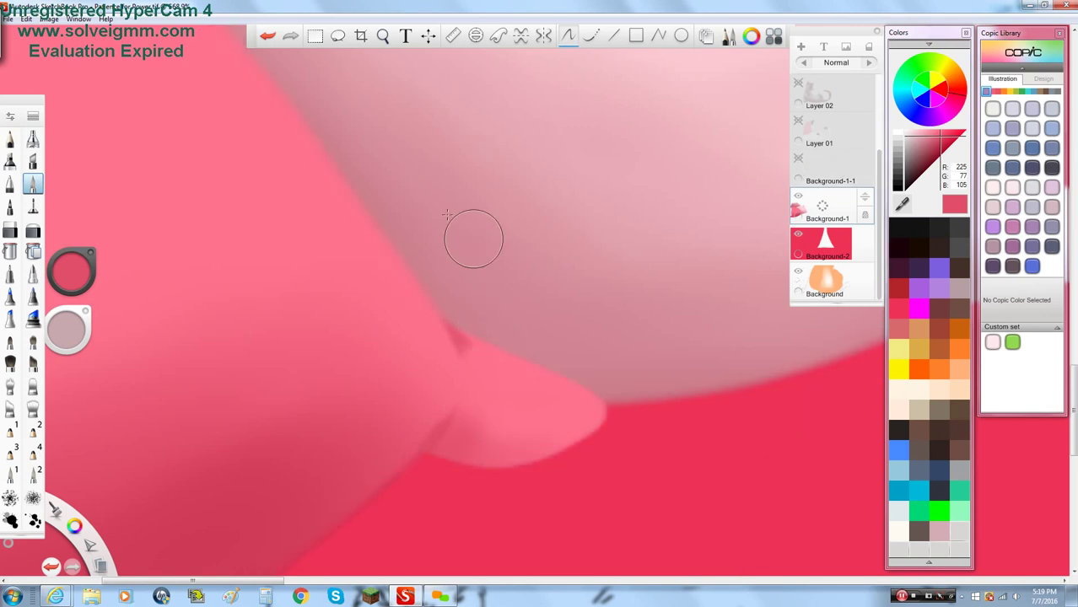
key("space")
left_click_drag(431, 324, 447, 183)
left_click(33, 206)
left_click(352, 150)
key("ctrl+z")
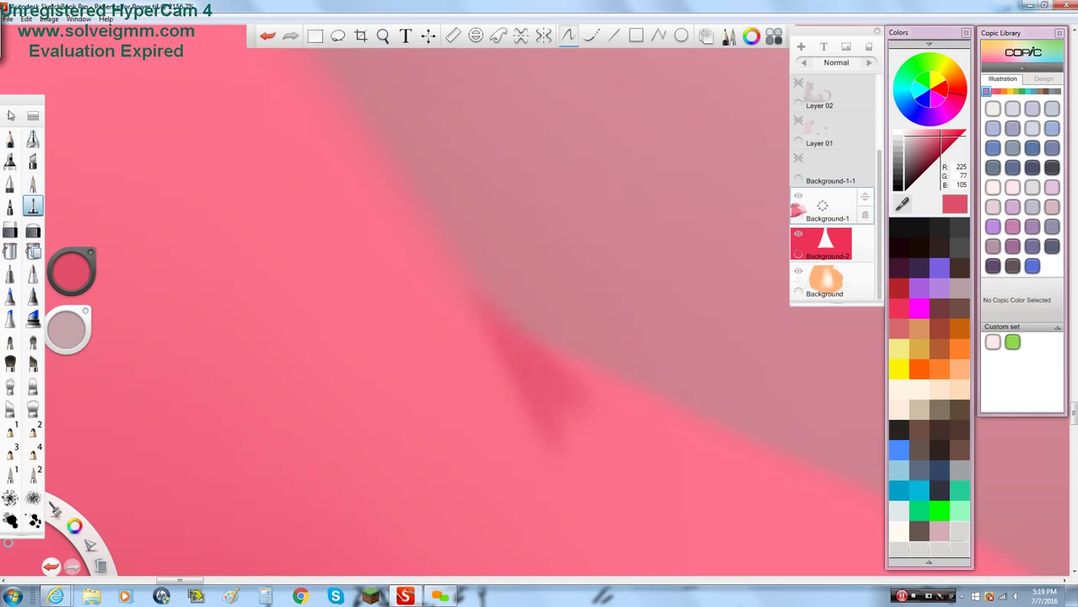
left_click(9, 118)
left_click_drag(479, 275, 436, 278)
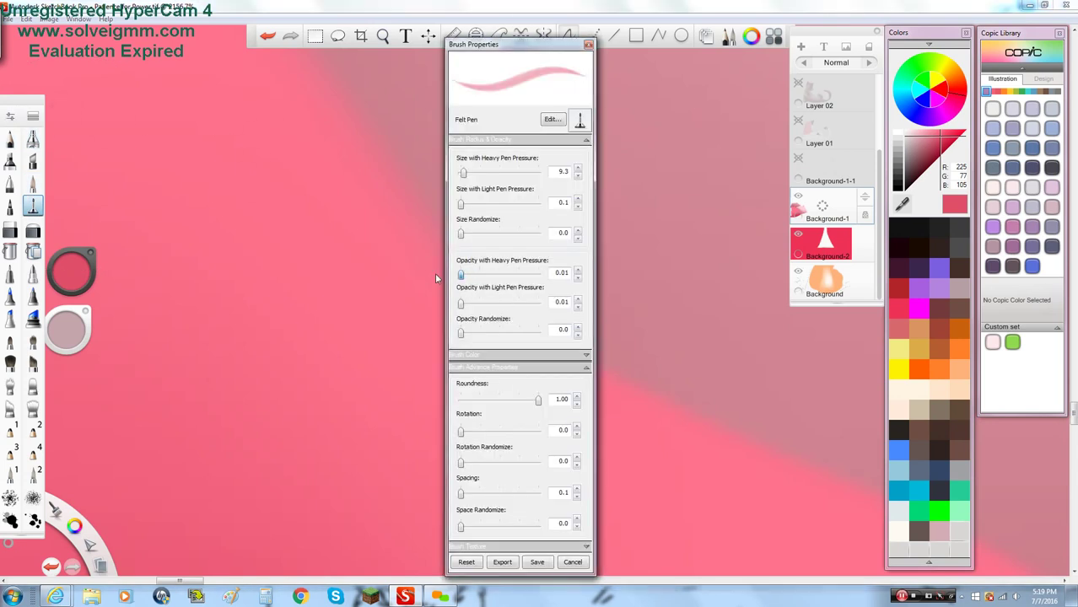
left_click(588, 45)
Step: Refine the creases between the front pillow and its lower corner tab with soft Felt Pen strokes
key("space")
left_click_drag(586, 114, 540, 363)
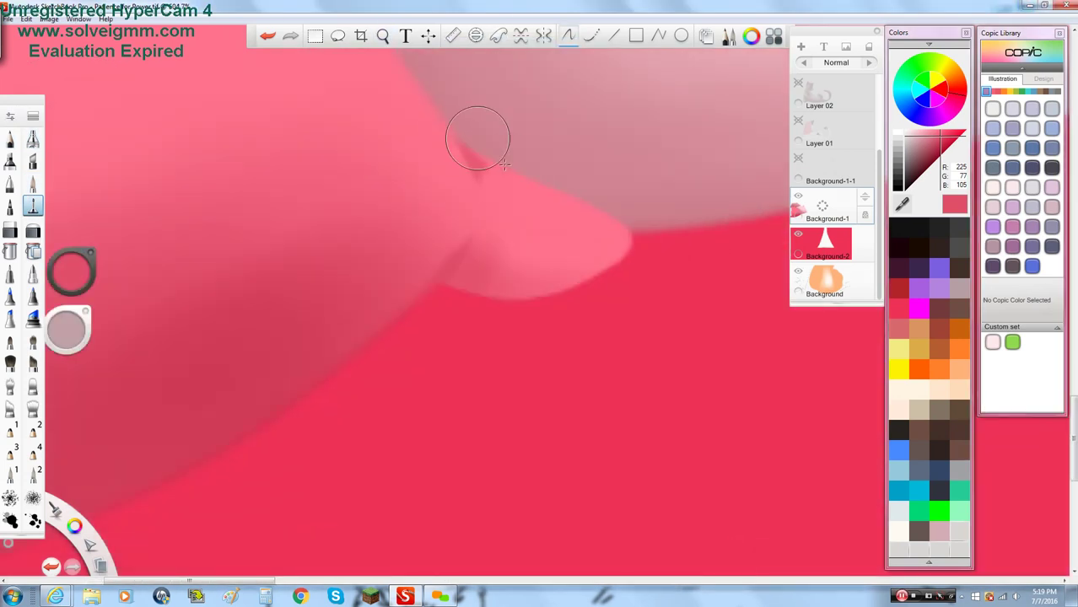
key("space")
left_click_drag(506, 173, 500, 73)
mouse_move(458, 159)
left_mouse_down()
mouse_move(425, 142)
mouse_move(449, 149)
mouse_move(432, 171)
mouse_move(417, 140)
mouse_move(439, 141)
mouse_move(477, 191)
mouse_move(453, 216)
mouse_move(435, 189)
mouse_move(438, 255)
left_mouse_up()
mouse_move(411, 169)
left_mouse_down()
mouse_move(433, 285)
mouse_move(447, 238)
left_mouse_up()
left_click_drag(417, 320, 330, 443)
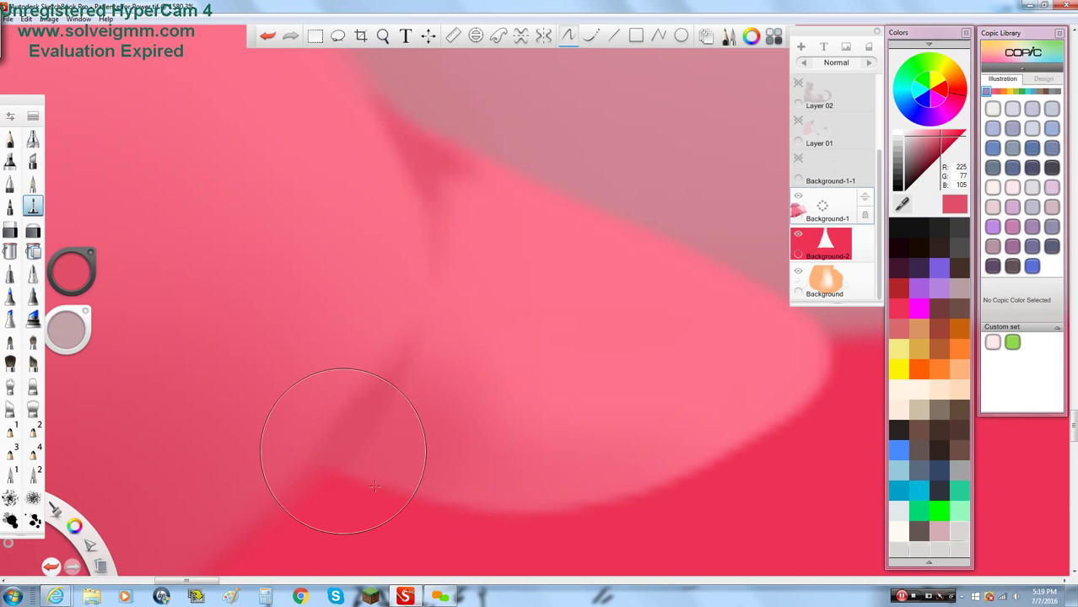
Step: Draw and shade the crease at the right base of the front pillow's upper corner tab with the Felt Pen
scroll(380, 404, "down", 4)
key("space")
left_click_drag(400, 294, 346, 250)
key("space")
left_click_drag(447, 322, 432, 282)
scroll(430, 283, "down", 3)
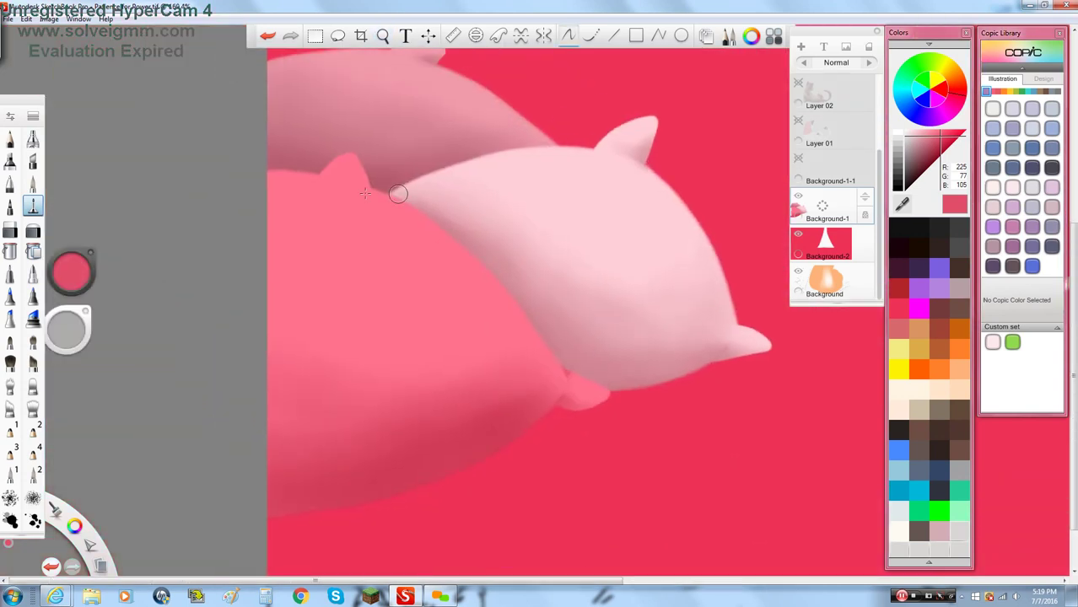
scroll(361, 270, "up", 4)
scroll(345, 160, "down", 3)
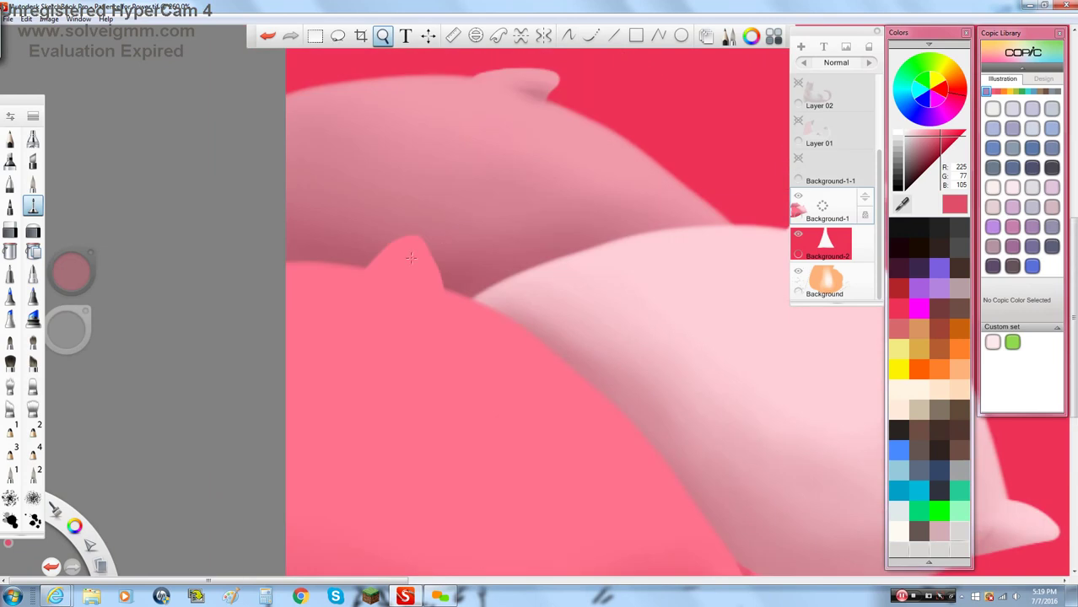
scroll(433, 169, "up", 5)
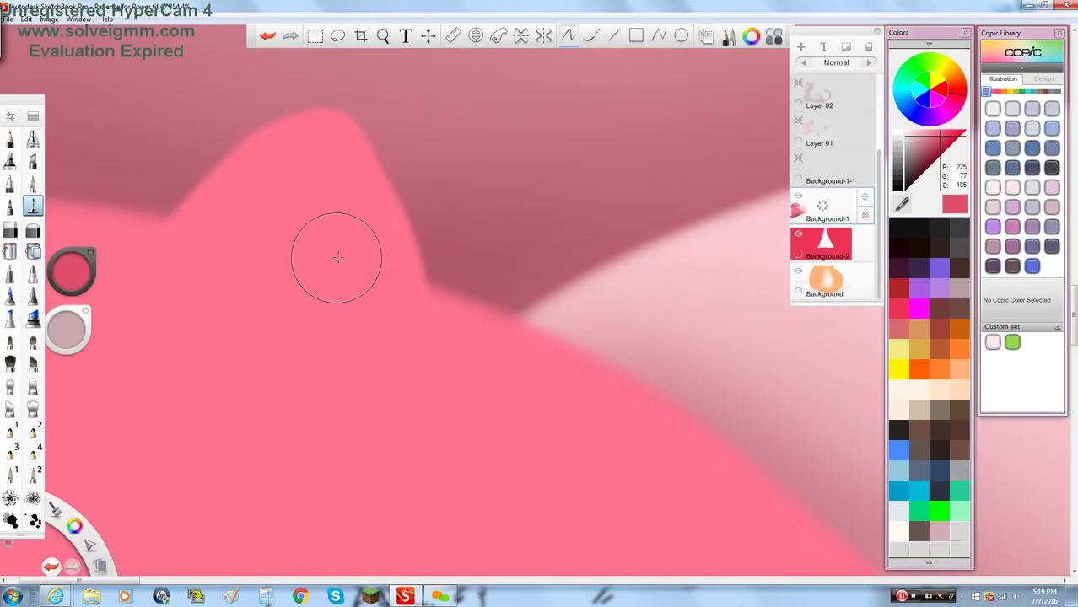
left_click_drag(352, 259, 416, 281)
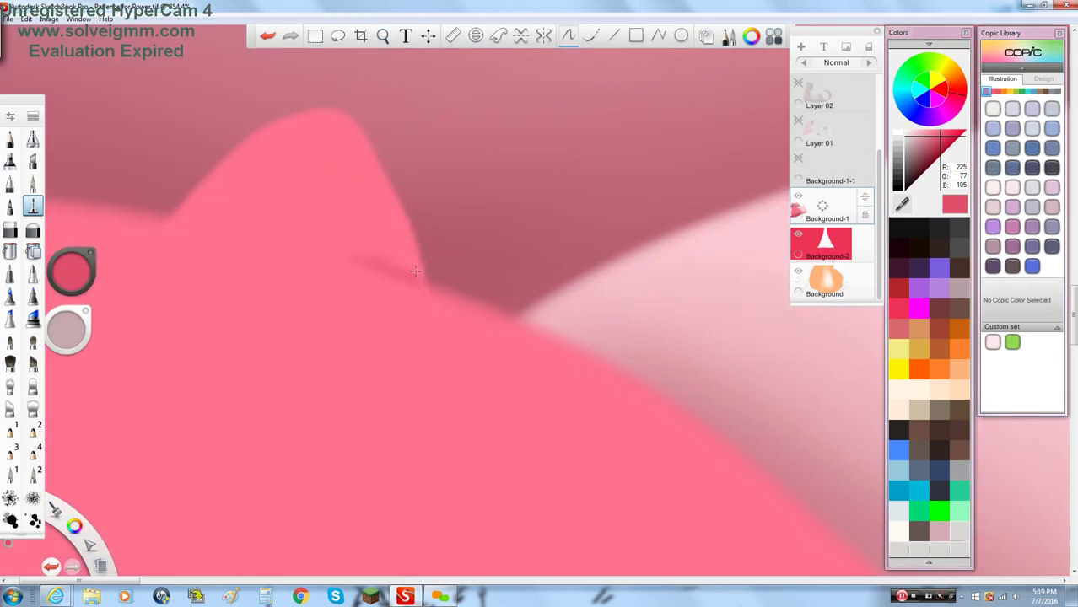
left_click_drag(328, 250, 410, 267)
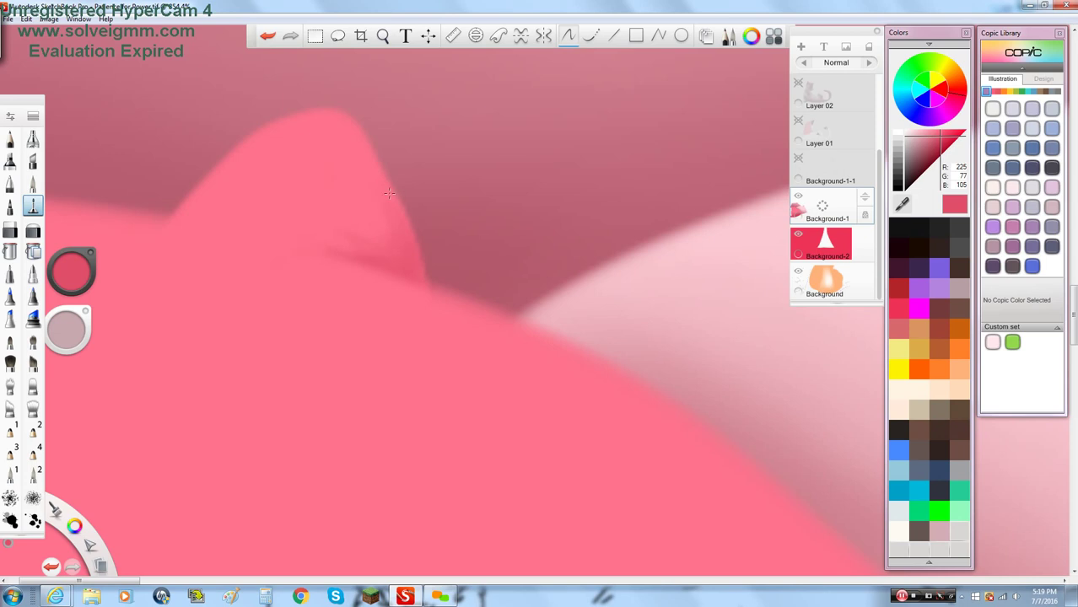
Step: Add a matching Felt Pen crease at the left base of the front pillow's upper corner tab
key("space")
left_click_drag(399, 143, 343, 292)
key("space")
left_click_drag(354, 120, 431, 268)
key("space")
left_click_drag(415, 307, 417, 126)
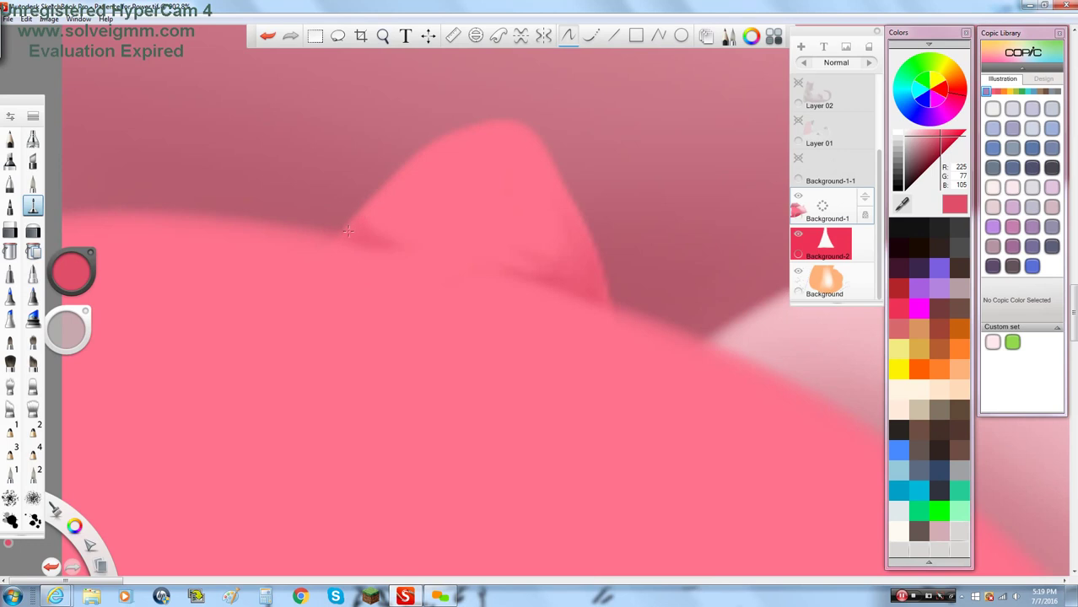
mouse_move(392, 238)
left_mouse_down()
mouse_move(465, 264)
mouse_move(375, 245)
left_mouse_up()
Step: Deepen the shading around the front pillow's lower corner tab with the Paintbrush in RGB 204, 51, 80
key("space")
left_click_drag(412, 175, 381, 375)
key("space")
mouse_move(474, 169)
left_mouse_down()
mouse_move(409, 178)
mouse_move(466, 173)
left_mouse_up()
left_click_drag(486, 183, 459, 246)
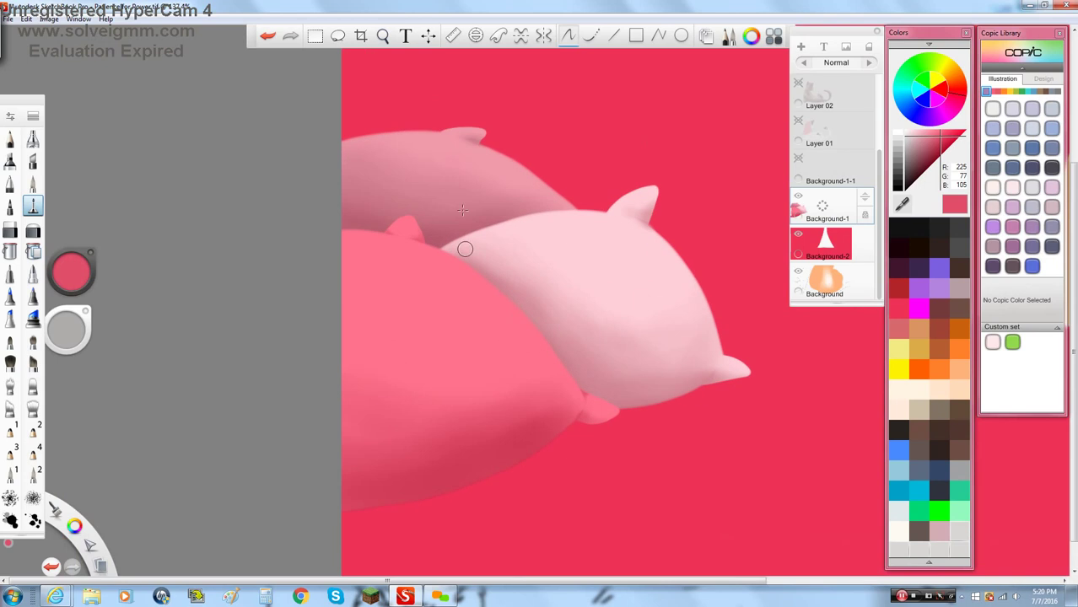
key("space")
mouse_move(416, 308)
left_mouse_down()
mouse_move(388, 321)
mouse_move(355, 240)
left_mouse_up()
key("space")
left_click(33, 183)
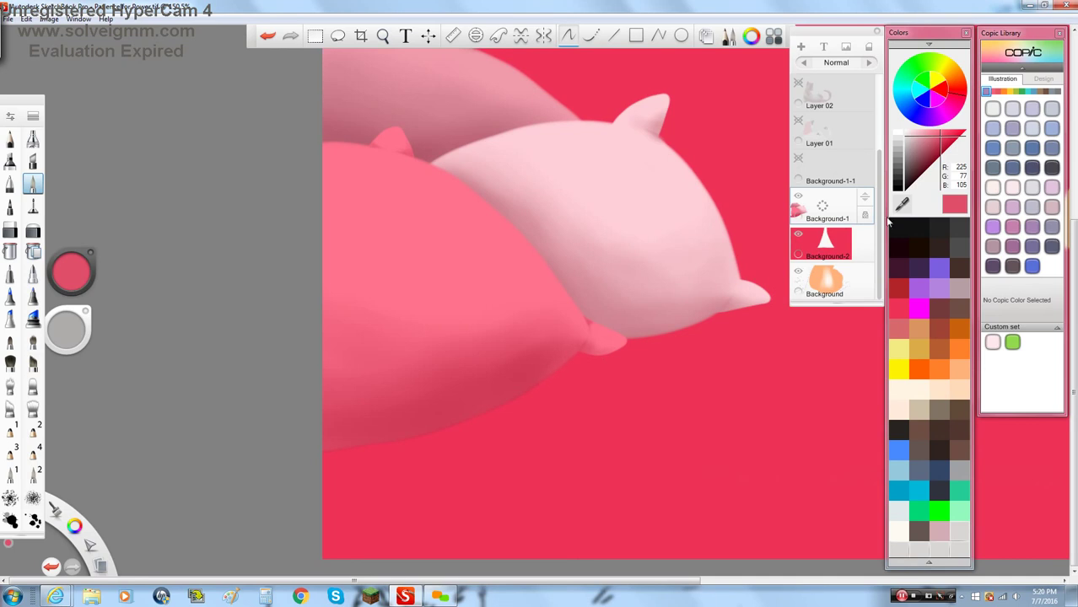
left_click_drag(940, 137, 942, 140)
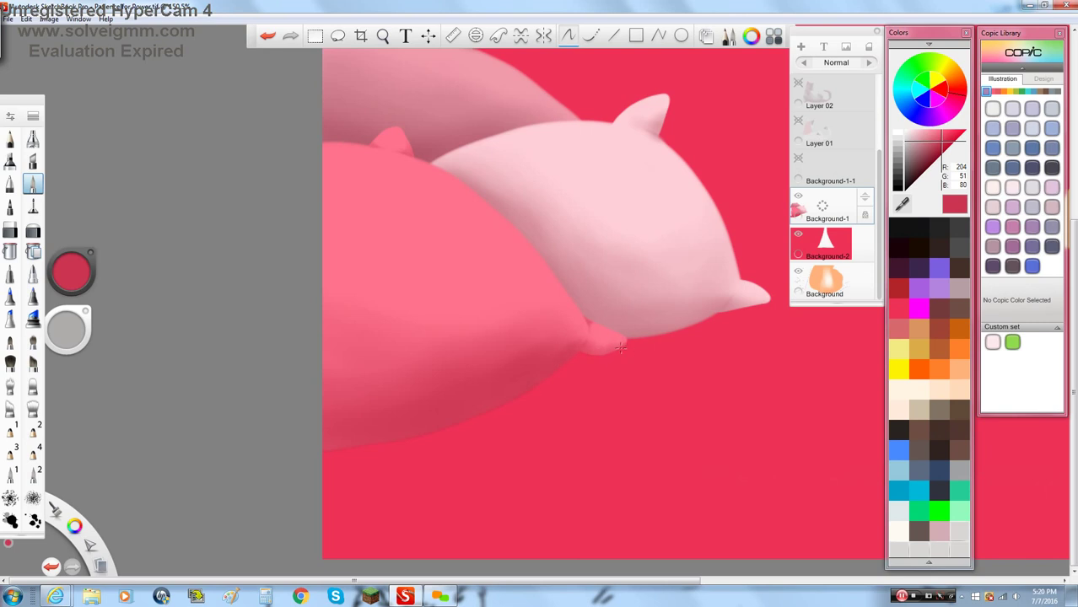
Step: Undo the last stroke and repaint the soft shading across the base of the front pillow's upper corner tab in RGB 204, 51, 80
key("space")
mouse_move(511, 248)
left_mouse_down()
mouse_move(473, 253)
mouse_move(494, 241)
left_mouse_up()
key("space")
mouse_move(405, 239)
left_mouse_down()
mouse_move(418, 166)
mouse_move(404, 168)
left_mouse_up()
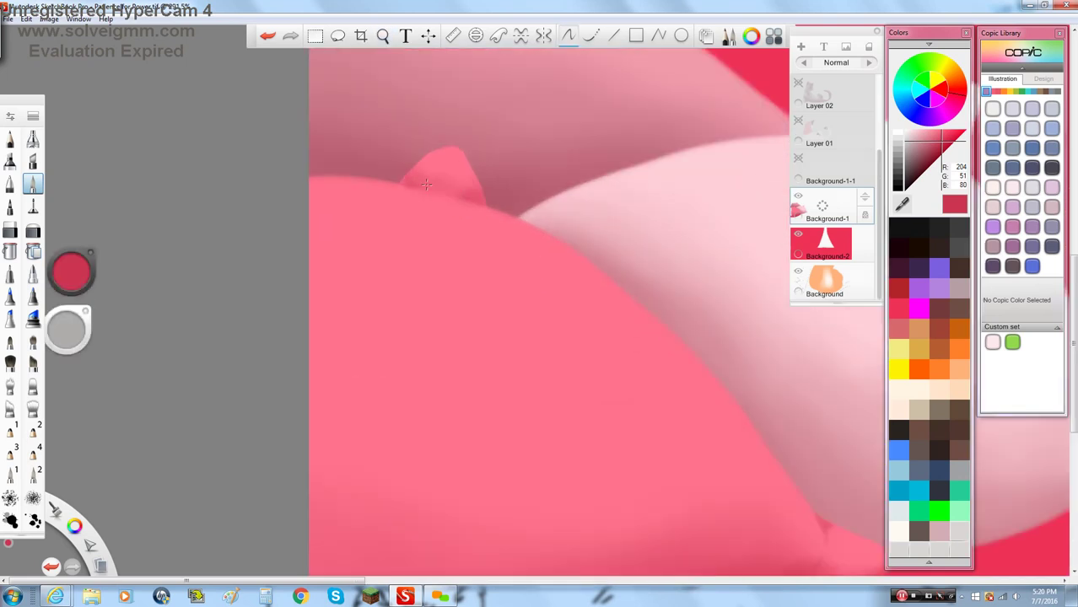
scroll(541, 177, "down", 3)
left_click(268, 37)
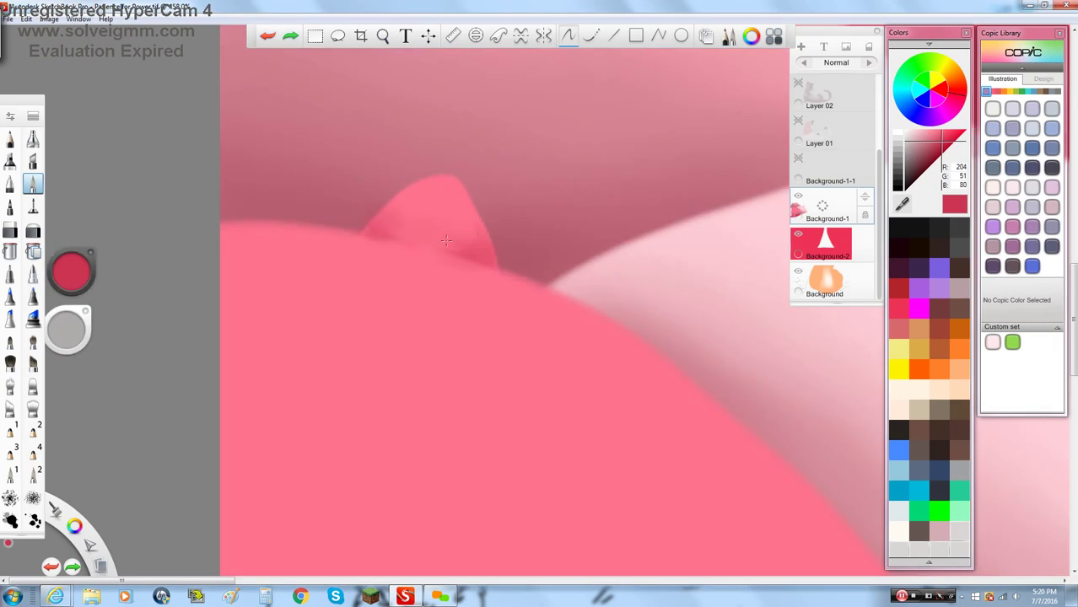
left_click_drag(445, 241, 384, 230)
scroll(464, 135, "down", 5)
Step: Smooth the light pink pillow's shading with Pencil strokes in sampled tones such as RGB 253, 203, 213, undoing one stroke along the way
key("space")
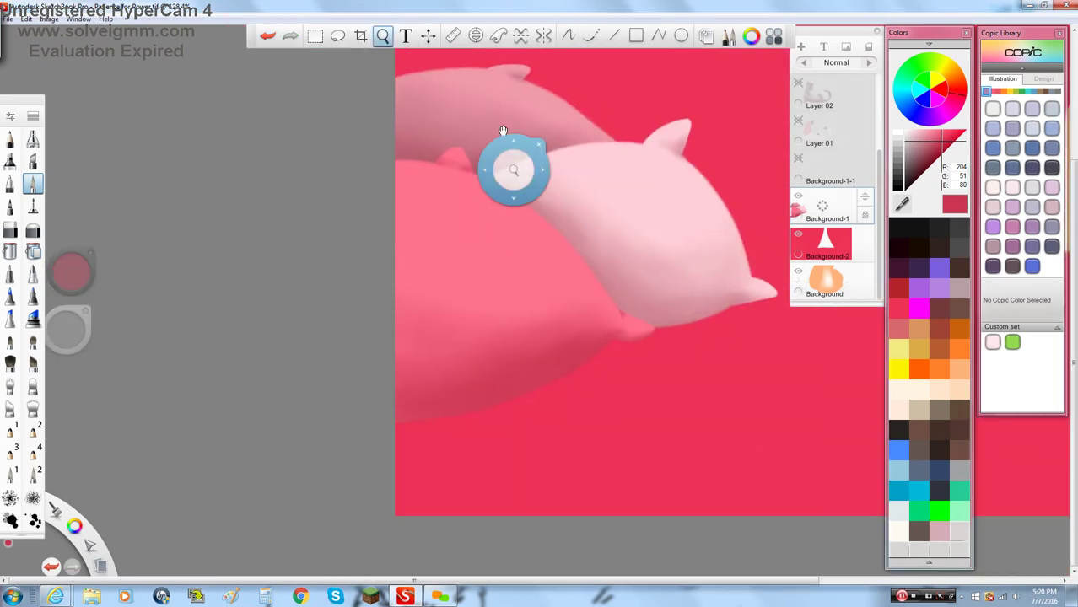
left_click_drag(523, 91, 421, 149)
key("space")
left_click_drag(444, 93, 487, 91)
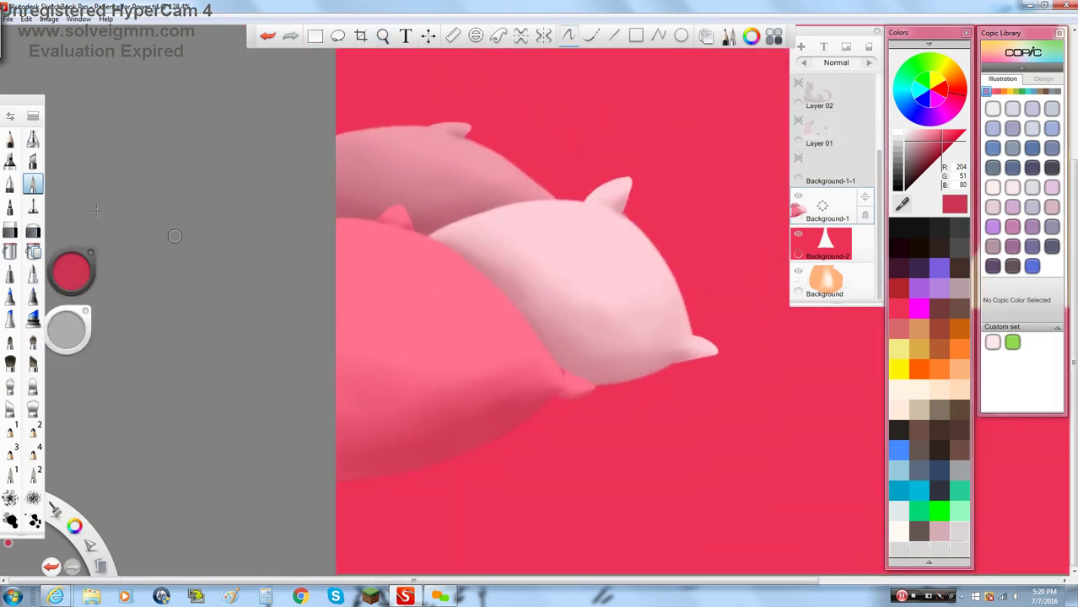
left_click(901, 204)
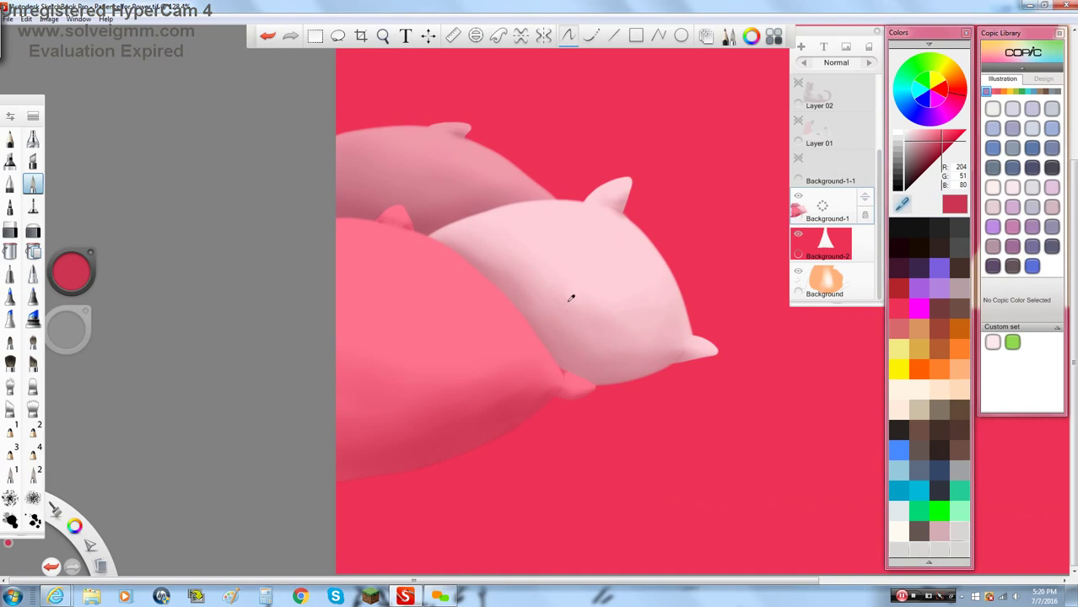
left_click(578, 291)
left_click(10, 139)
key("space")
left_click_drag(588, 269, 590, 170)
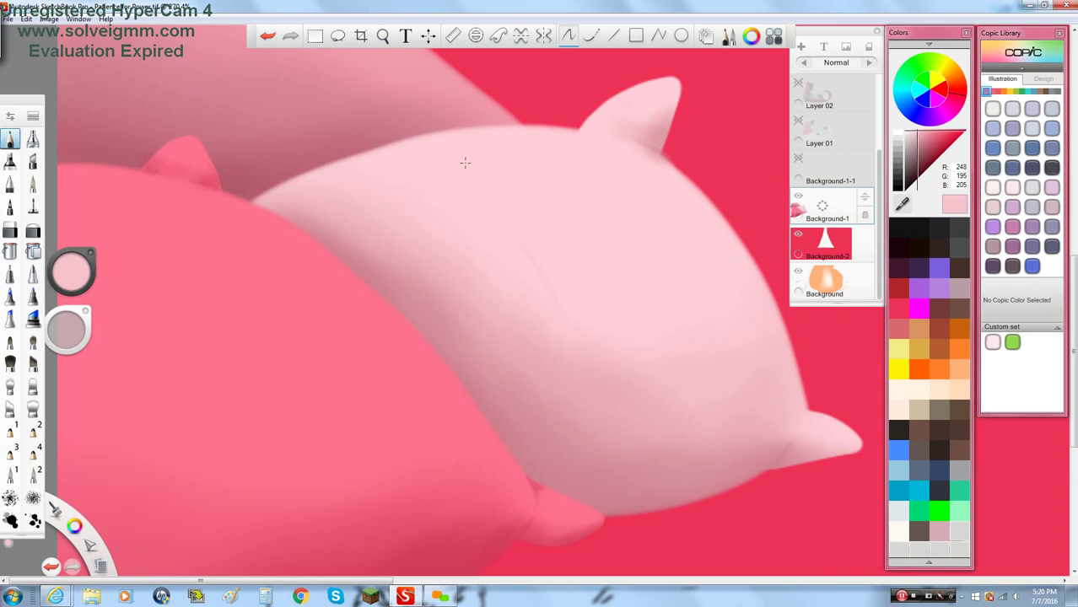
key("ctrl+z")
left_click(900, 203)
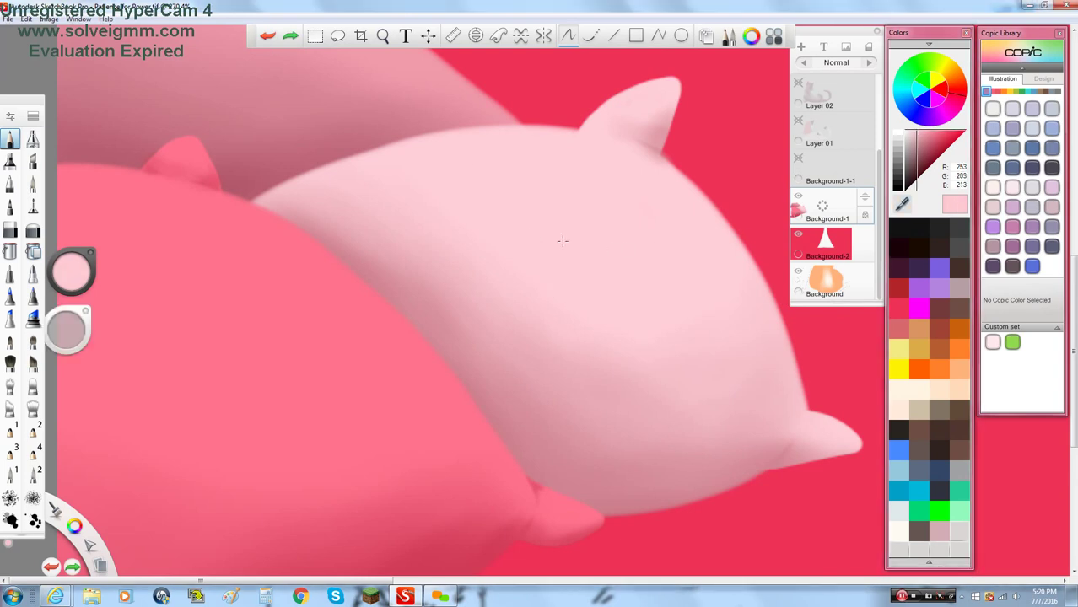
left_click(627, 335)
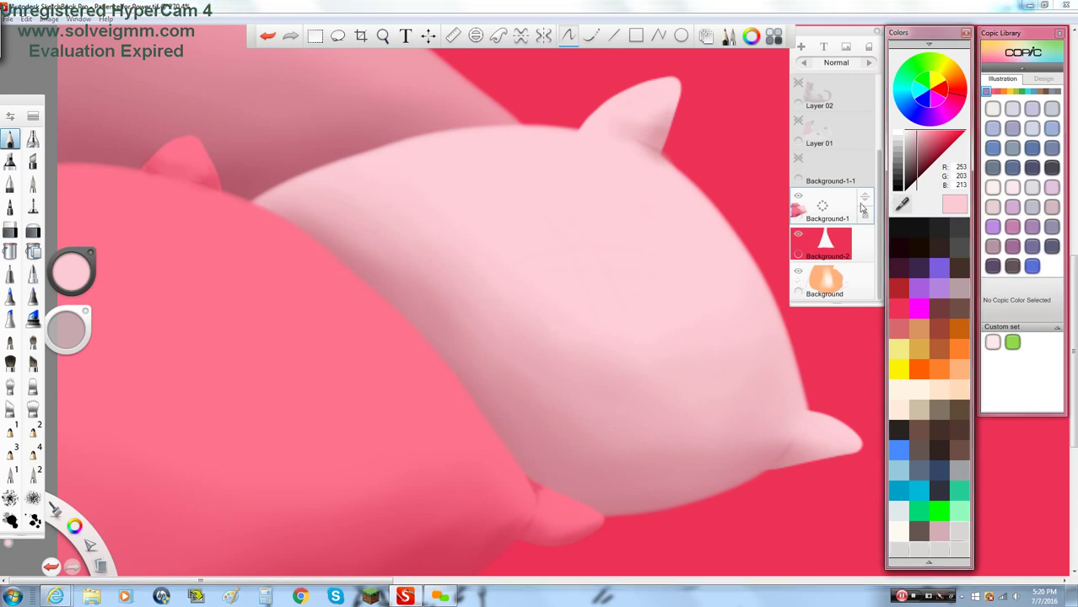
Step: Sample RGB 251, 109, 136 from the front pillow and smooth its upper shading with Pencil strokes
left_click(903, 207)
key("space")
left_click_drag(391, 335, 566, 219)
left_click(340, 352)
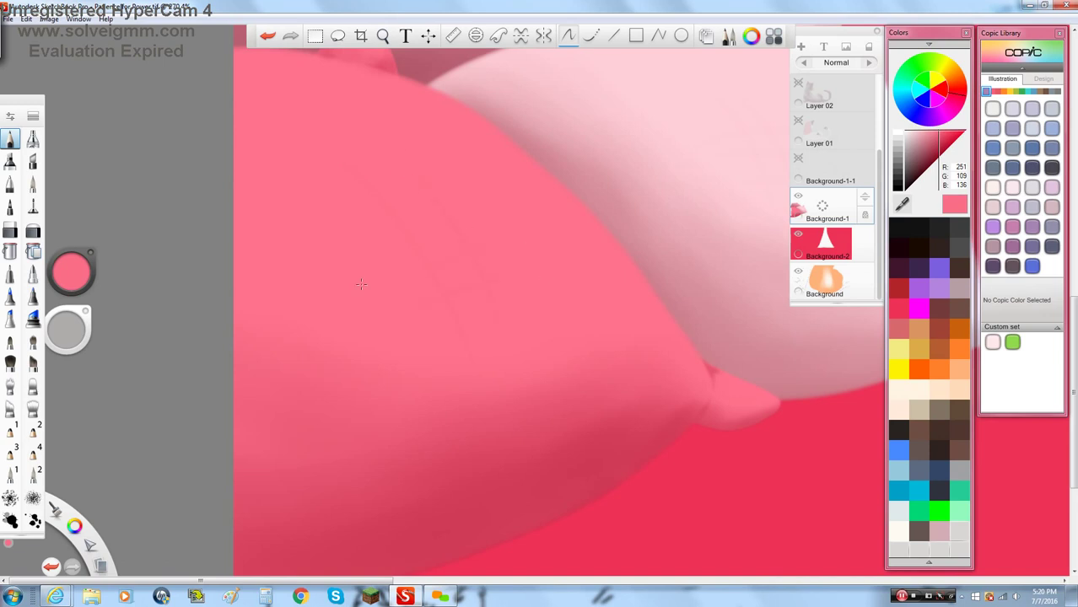
Step: Sample RGB 223, 139, 156 from the back pillow and soften its shading with Pencil strokes
key("space")
scroll(463, 119, "down", 3)
left_click_drag(412, 148, 493, 361)
scroll(512, 241, "up", 3)
left_click(905, 203)
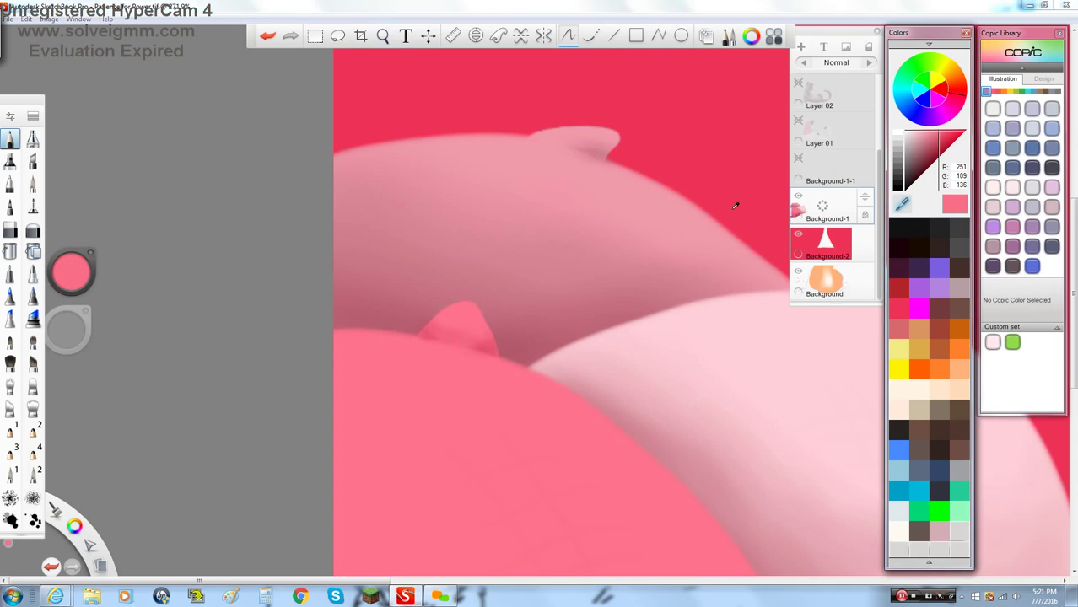
scroll(603, 203, "up", 4)
left_click(523, 270)
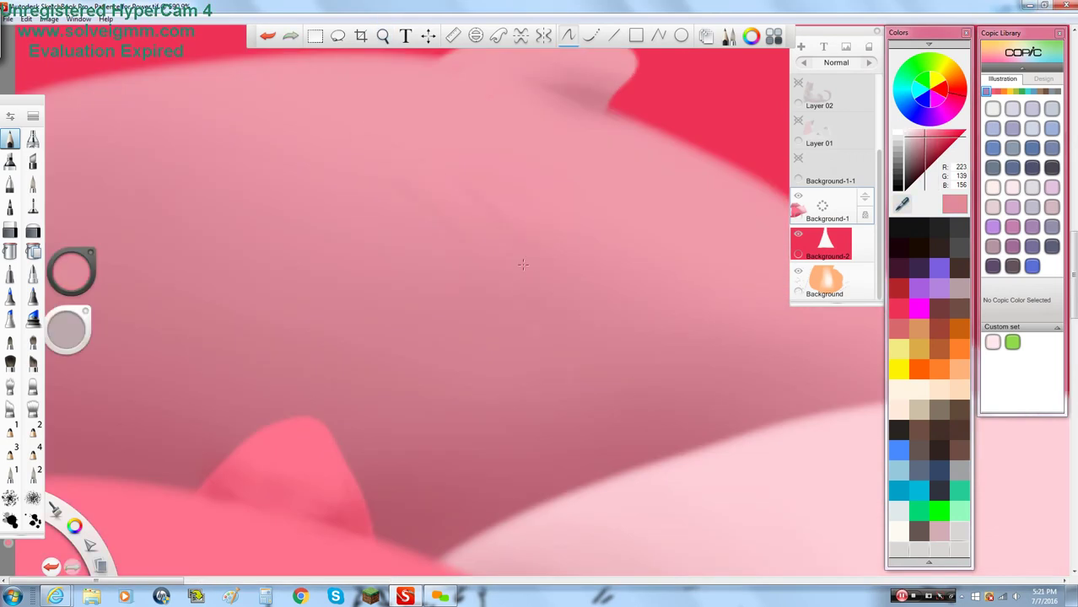
Step: Highlight the light pink pillow and its corner tabs with an enlarged Paintbrush at 1% opacity in RGB 255, 243, 246
key("space")
left_click_drag(526, 154, 411, 193)
left_click_drag(499, 185, 496, 163)
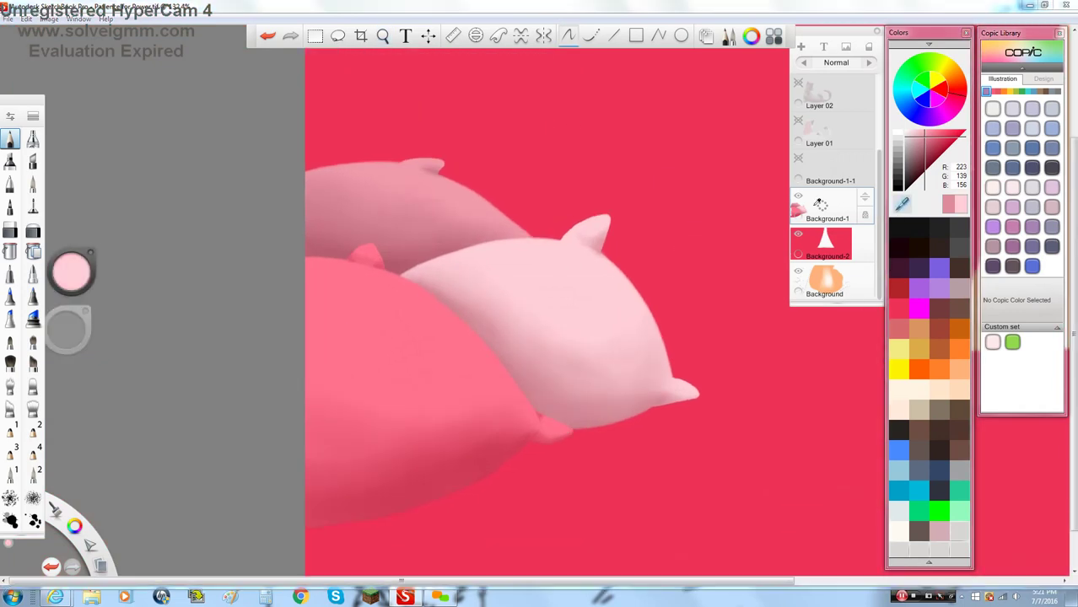
left_click(914, 139)
left_click(908, 133)
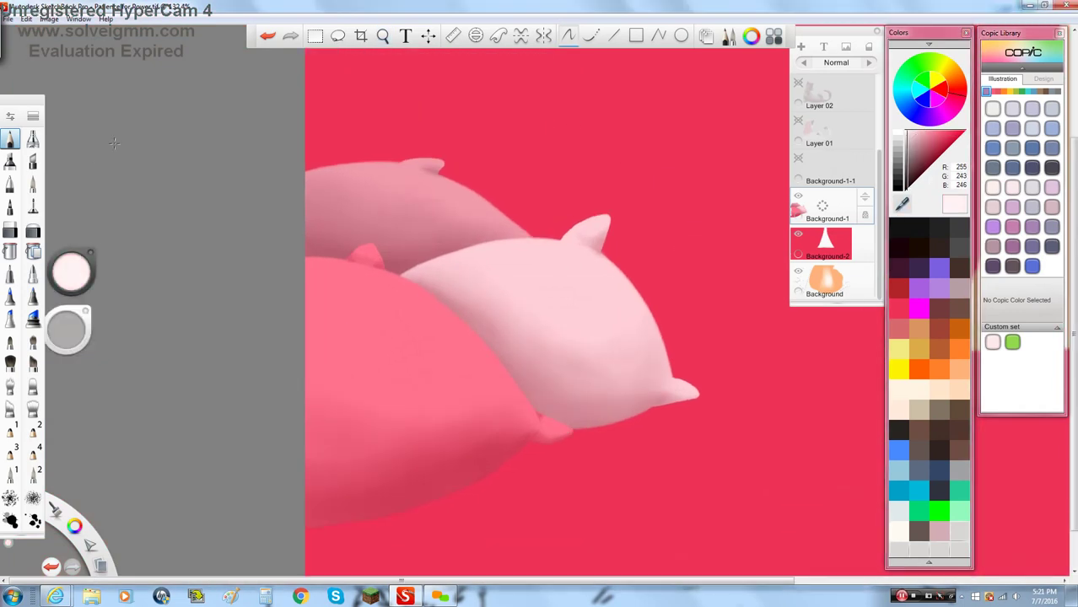
double_click(33, 186)
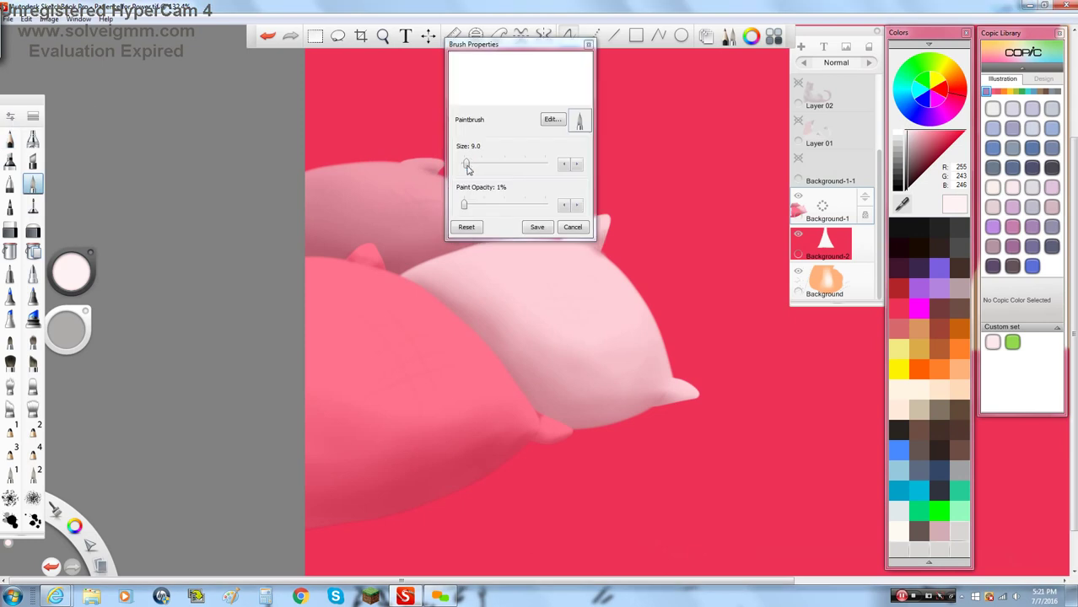
left_click_drag(465, 166, 472, 166)
left_click(586, 45)
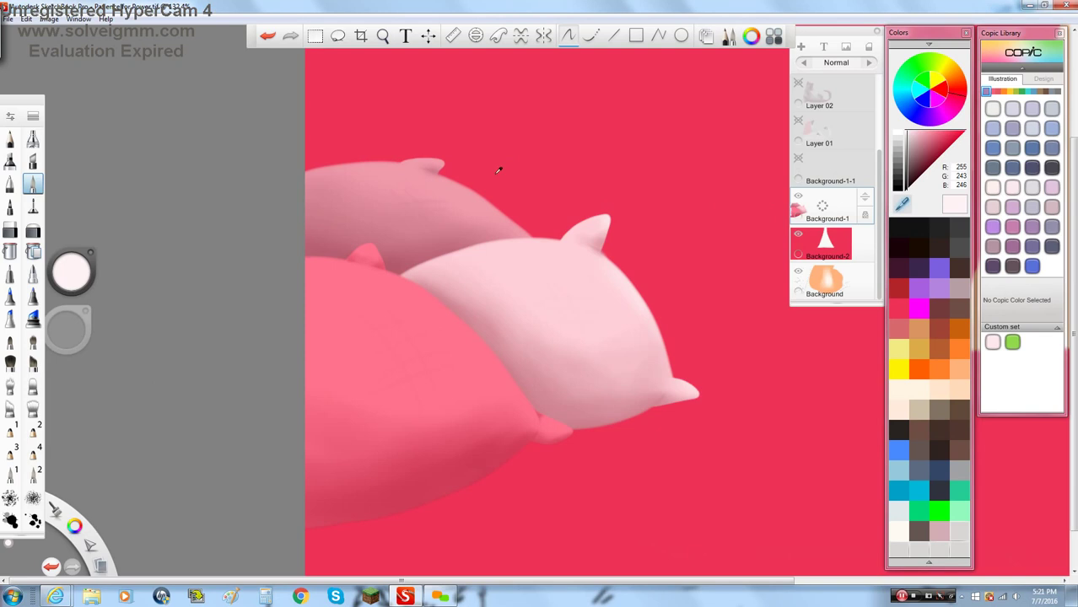
Step: Sample the back pillow's color, lighten it to RGB 255, 213, 222 and brush soft highlights onto that pillow
left_click(464, 188)
left_click(917, 132)
left_click(916, 135)
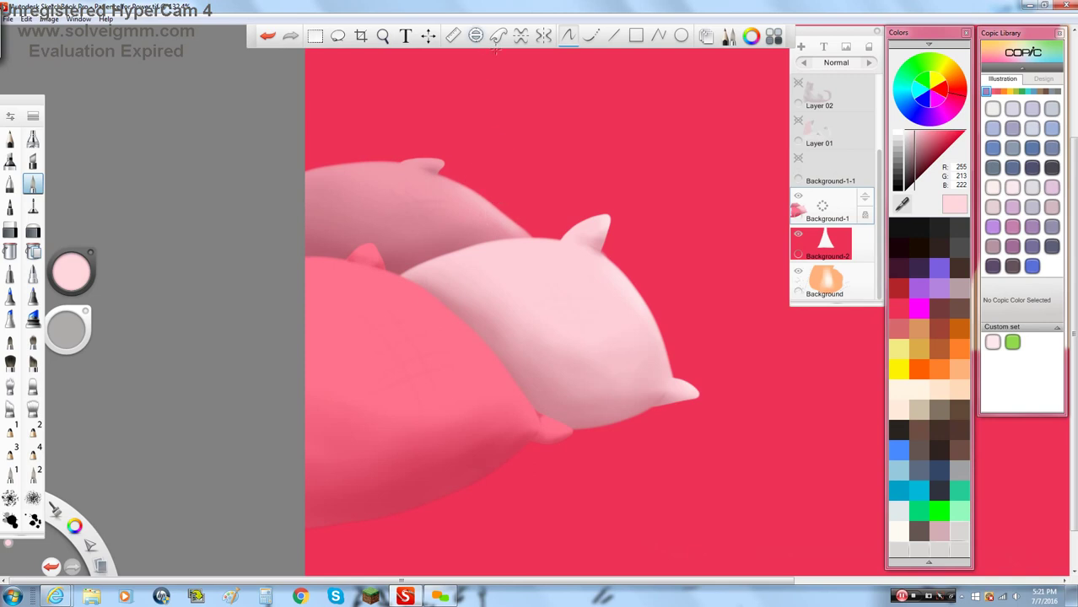
left_click(902, 205)
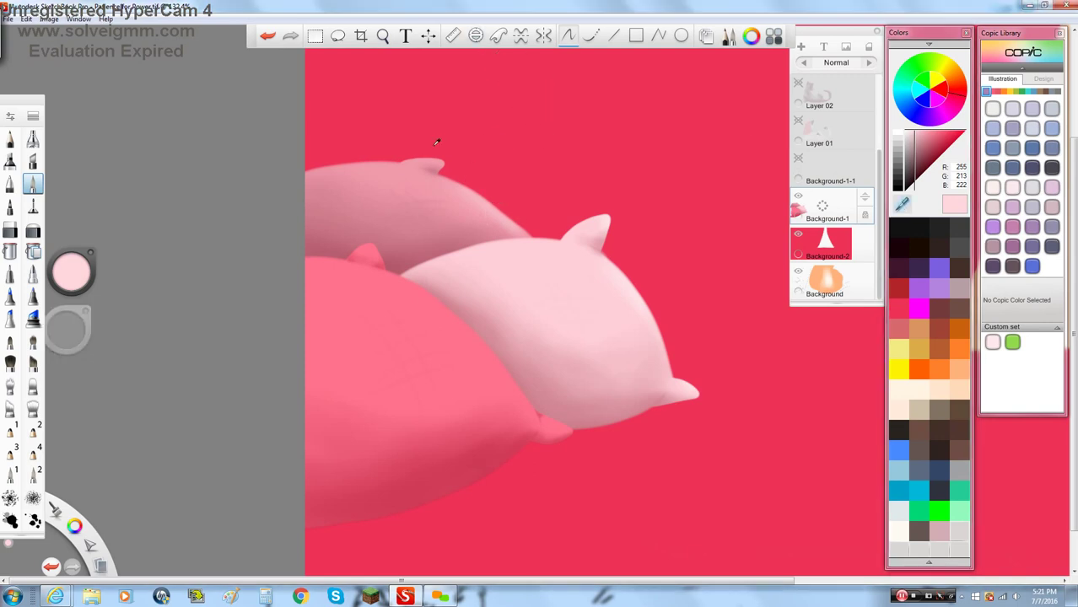
left_click(38, 176)
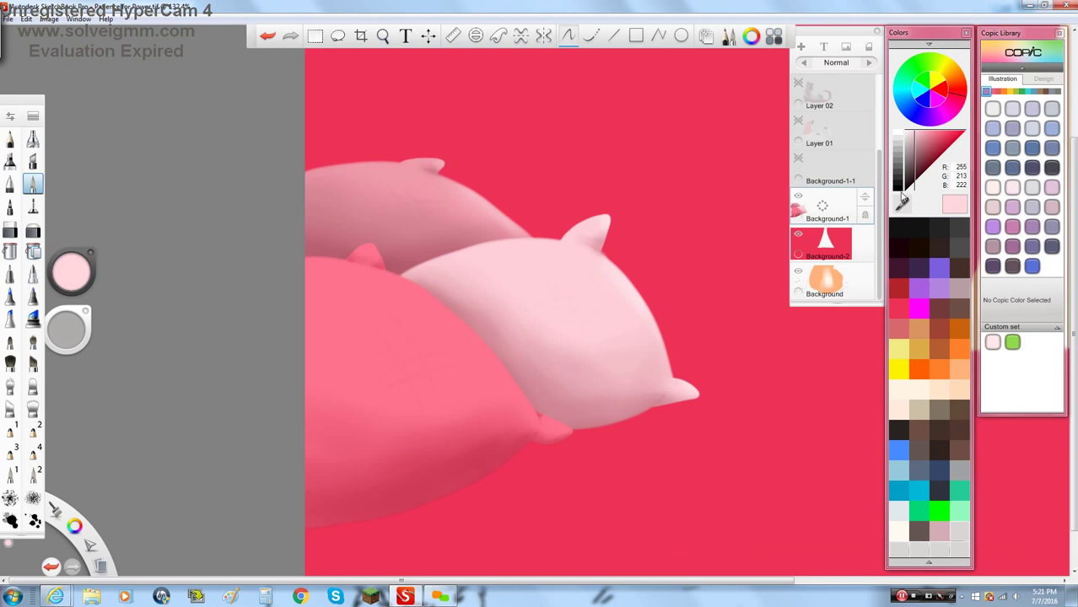
Step: Sample the front pillow's pink, lighten it to RGB 248, 162, 179 and brush soft highlights along its upper right edge
left_click(903, 202)
left_click(431, 312)
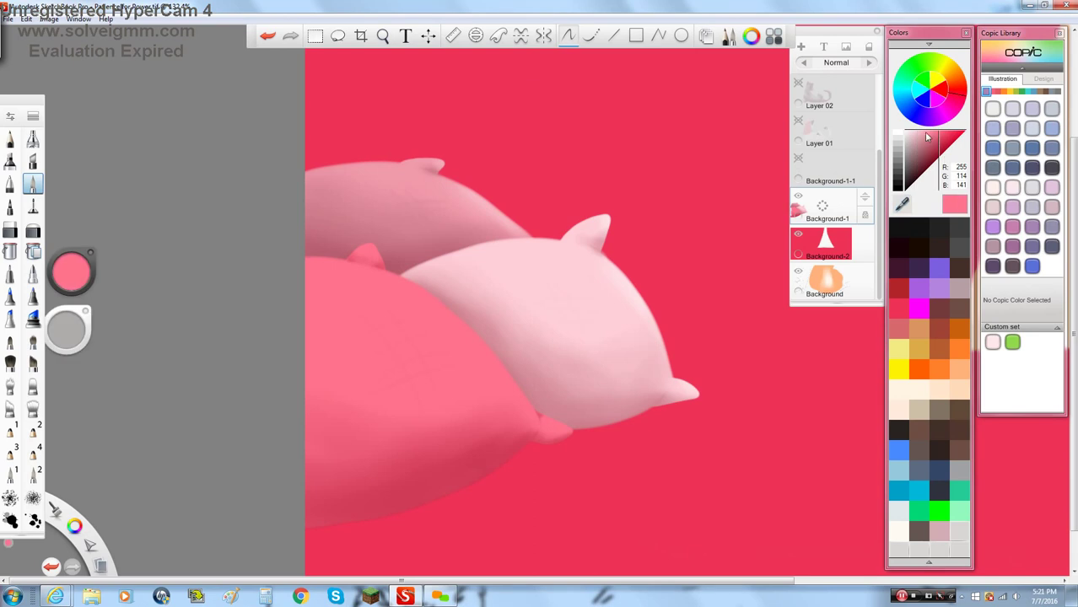
left_click(924, 131)
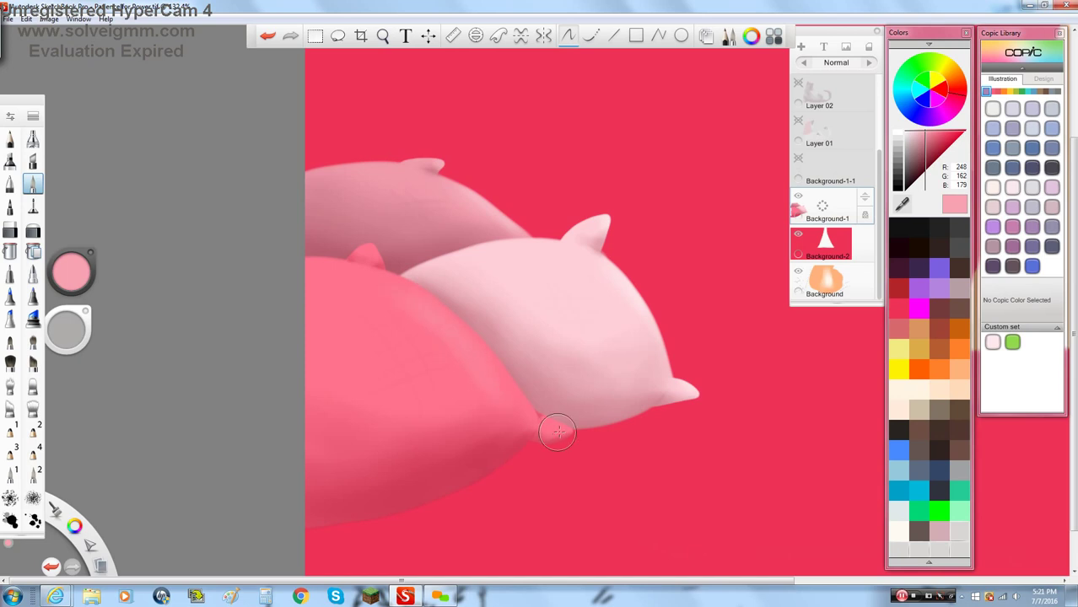
key("space")
left_click_drag(441, 193, 475, 172)
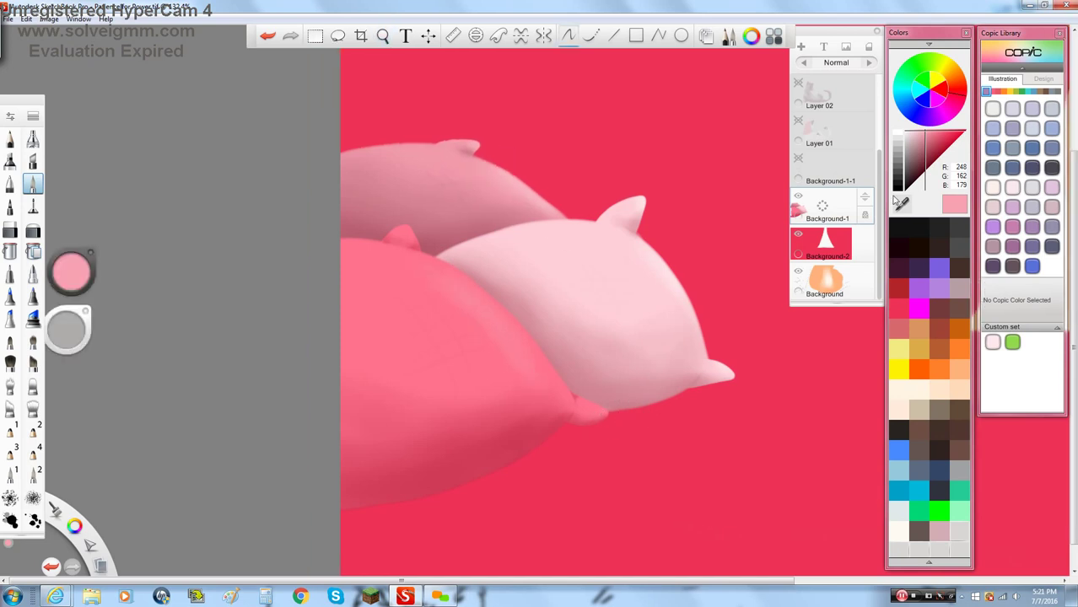
Step: Shade the front pillow's lower part with the Paintbrush at size 74 in the sampled dark pink RGB 210, 61, 89
left_click(902, 207)
left_click(480, 444)
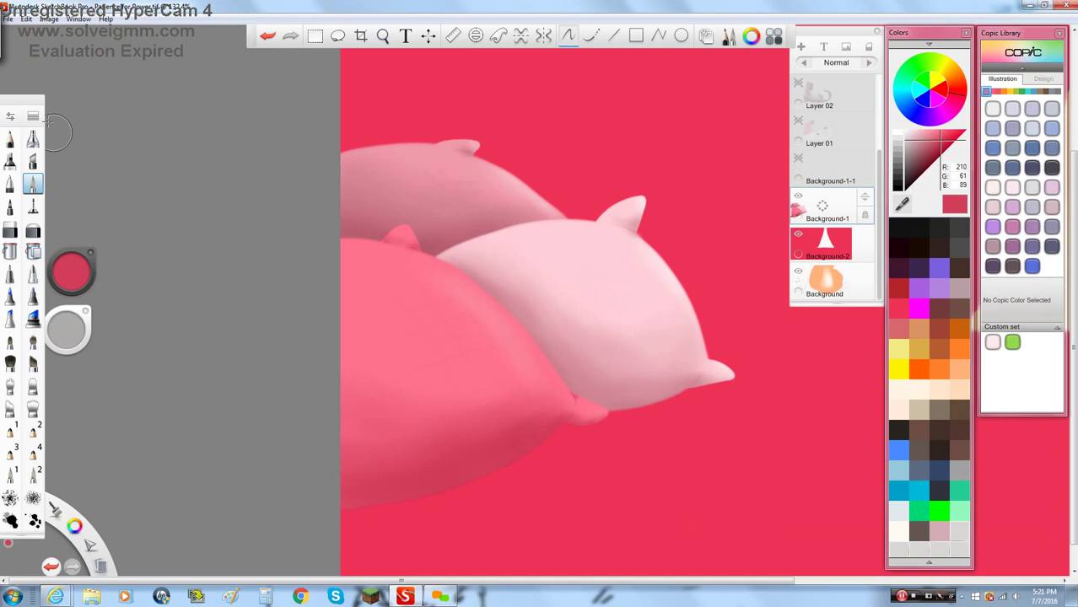
left_click(10, 116)
left_click_drag(471, 164, 486, 163)
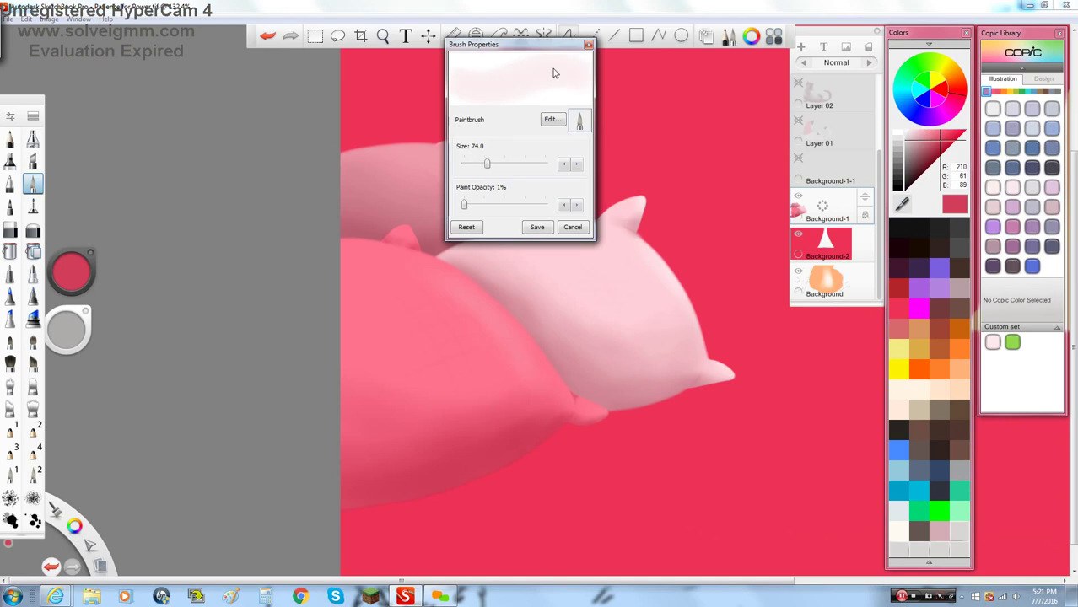
left_click(588, 45)
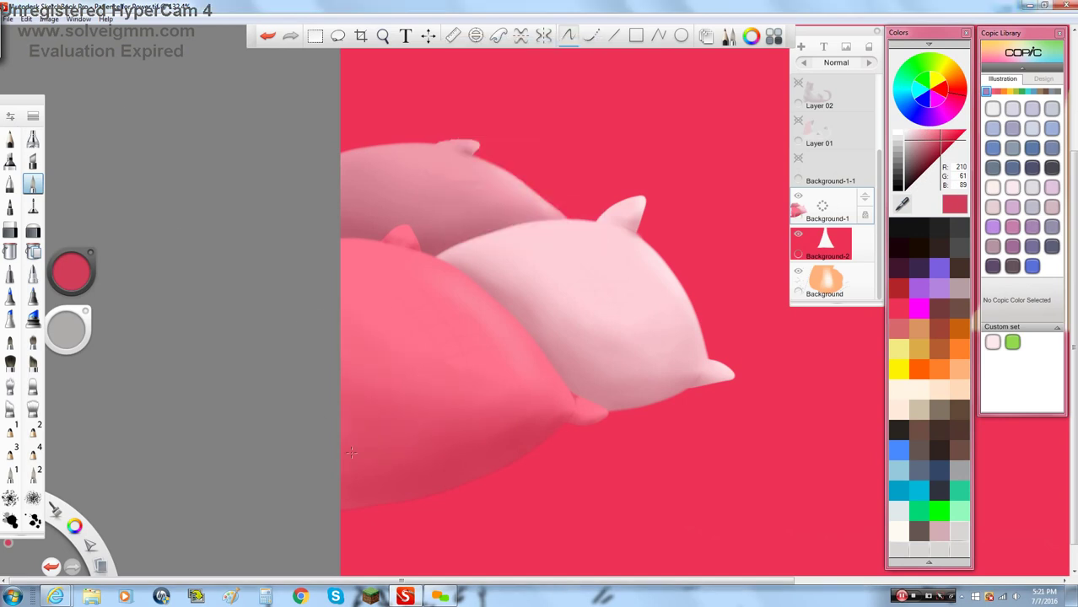
Step: Sample RGB 252, 110, 137 from the front pillow and blend its shading with soft Paintbrush strokes
left_click(906, 203)
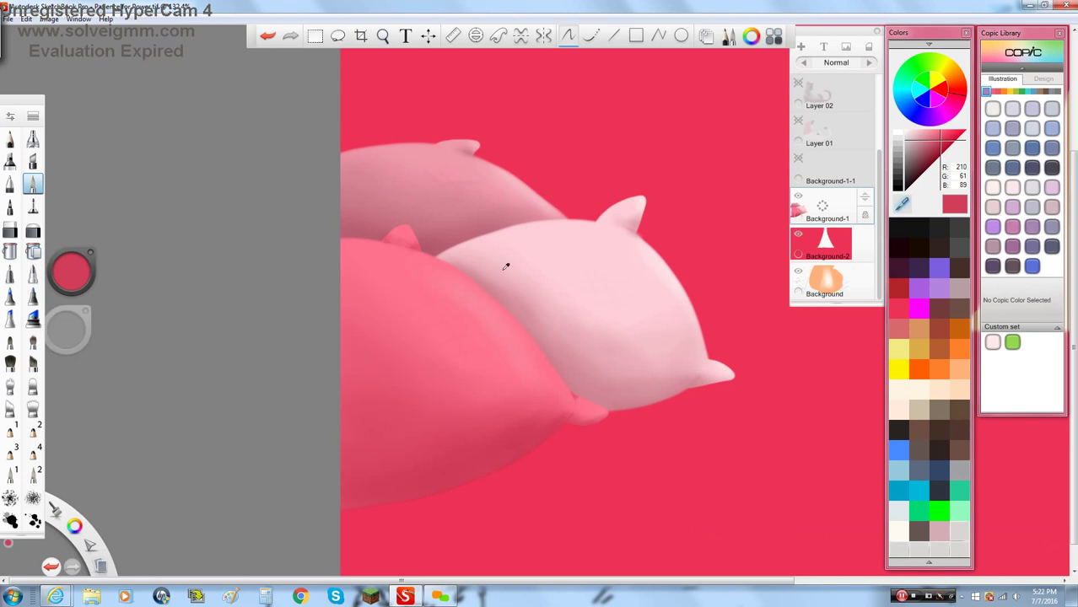
left_click(409, 306)
key("space")
left_click_drag(423, 193, 392, 293)
key("space")
left_click_drag(533, 318, 536, 262)
left_click_drag(437, 279, 602, 288)
left_click_drag(305, 371, 306, 346)
left_click_drag(305, 317, 410, 311)
Step: Activate Layer 05 and set up the Felt Pen in dark plum RGB 63, 20, 44 with a heavy-pressure opacity of 0.29
scroll(877, 174, "up", 3)
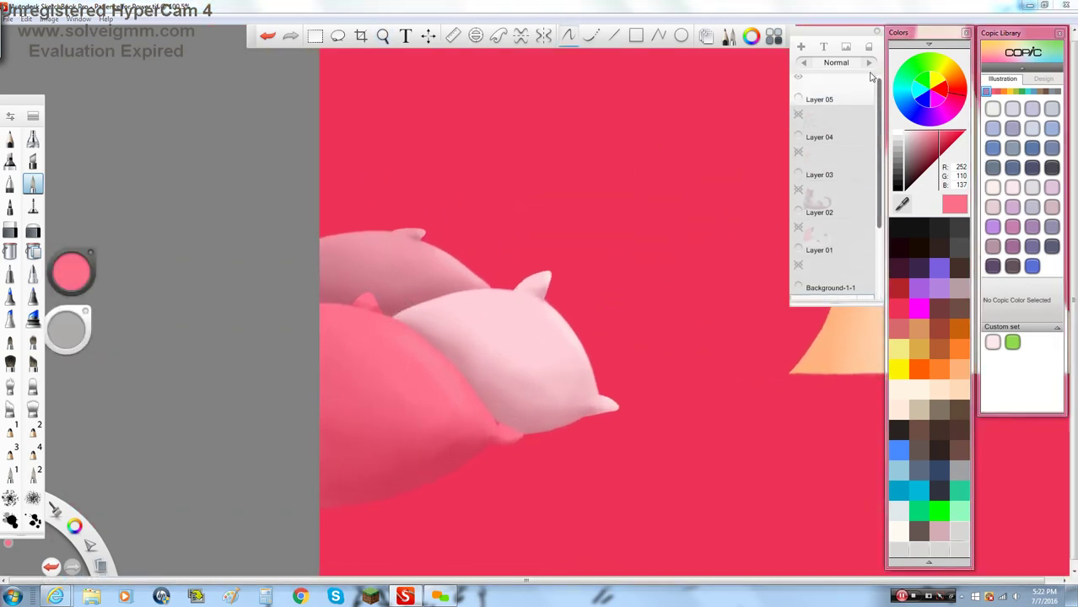
key("space")
mouse_move(666, 85)
left_mouse_down()
mouse_move(515, 118)
mouse_move(557, 175)
left_mouse_up()
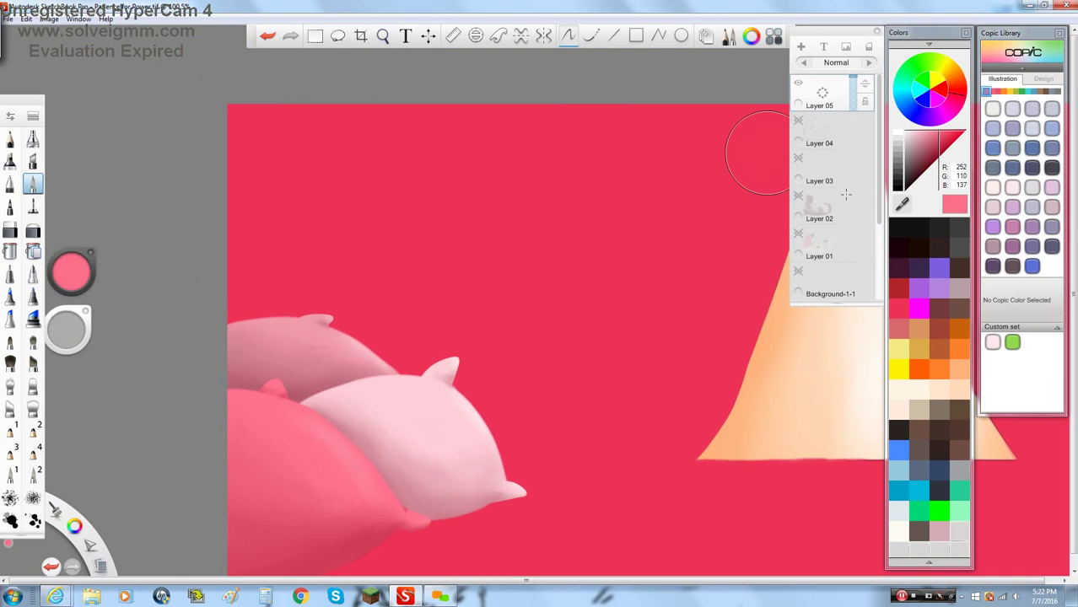
left_click(900, 266)
left_click(33, 206)
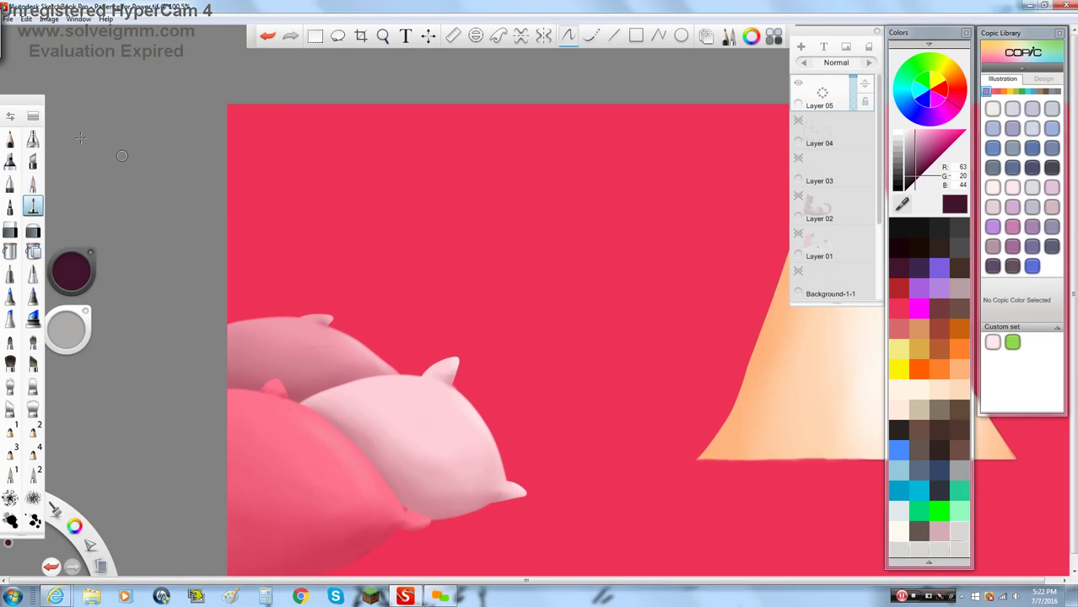
left_click(11, 116)
left_click_drag(462, 276, 482, 276)
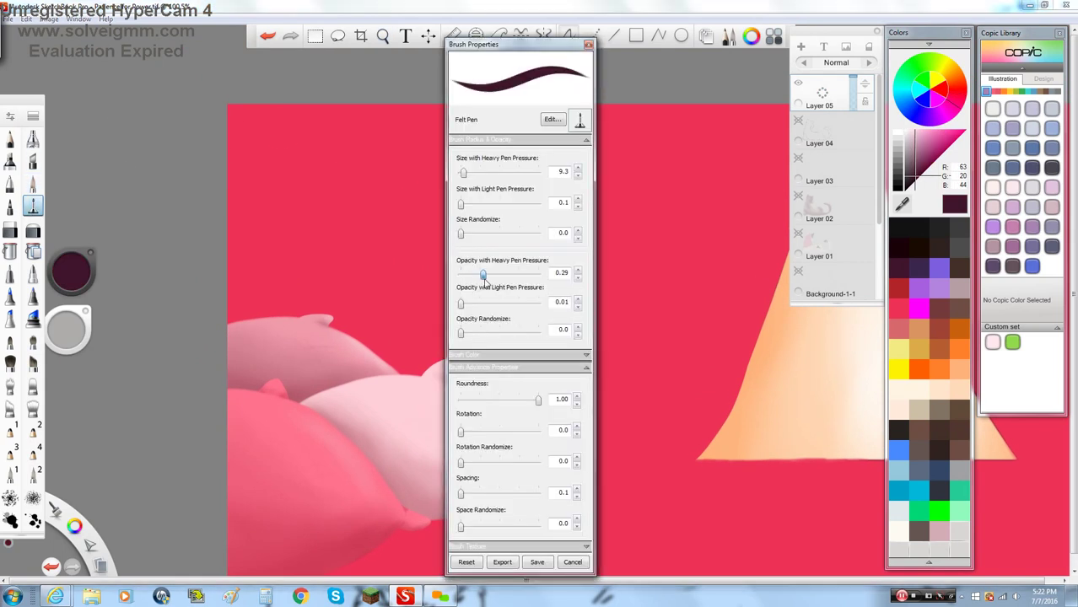
left_click(588, 47)
Step: Handwrite "Thanks for" across the red background above the pillows with the Felt Pen
mouse_move(231, 145)
left_mouse_down()
mouse_move(344, 137)
mouse_move(304, 226)
left_mouse_up()
left_click_drag(354, 133, 402, 205)
mouse_move(434, 169)
left_mouse_down()
mouse_move(426, 177)
mouse_move(455, 207)
left_mouse_up()
mouse_move(458, 208)
left_mouse_down()
mouse_move(468, 174)
mouse_move(492, 211)
left_mouse_up()
left_click_drag(522, 120, 521, 200)
left_click_drag(563, 164, 566, 193)
left_click_drag(617, 167, 596, 192)
left_click_drag(704, 120, 688, 203)
mouse_move(637, 179)
left_mouse_down()
mouse_move(718, 173)
mouse_move(708, 181)
left_mouse_up()
mouse_move(732, 169)
left_mouse_down()
mouse_move(735, 199)
mouse_move(769, 173)
left_mouse_up()
Step: Handwrite "watching!!" on a second line beneath "Thanks for" with the Felt Pen
mouse_move(268, 290)
left_mouse_down()
mouse_move(301, 336)
mouse_move(375, 302)
left_mouse_up()
mouse_move(389, 308)
left_mouse_down()
mouse_move(424, 262)
mouse_move(420, 330)
left_mouse_up()
left_click_drag(426, 241, 430, 331)
left_click_drag(401, 297, 461, 290)
left_click_drag(497, 286, 516, 324)
left_click_drag(524, 252, 529, 320)
left_click_drag(554, 282, 563, 319)
left_click_drag(577, 287, 580, 320)
left_click_drag(580, 266, 581, 272)
mouse_move(599, 318)
left_mouse_down()
mouse_move(615, 291)
mouse_move(640, 319)
left_mouse_up()
left_click_drag(668, 287, 603, 368)
left_click_drag(694, 227, 687, 297)
left_click_drag(724, 245, 719, 295)
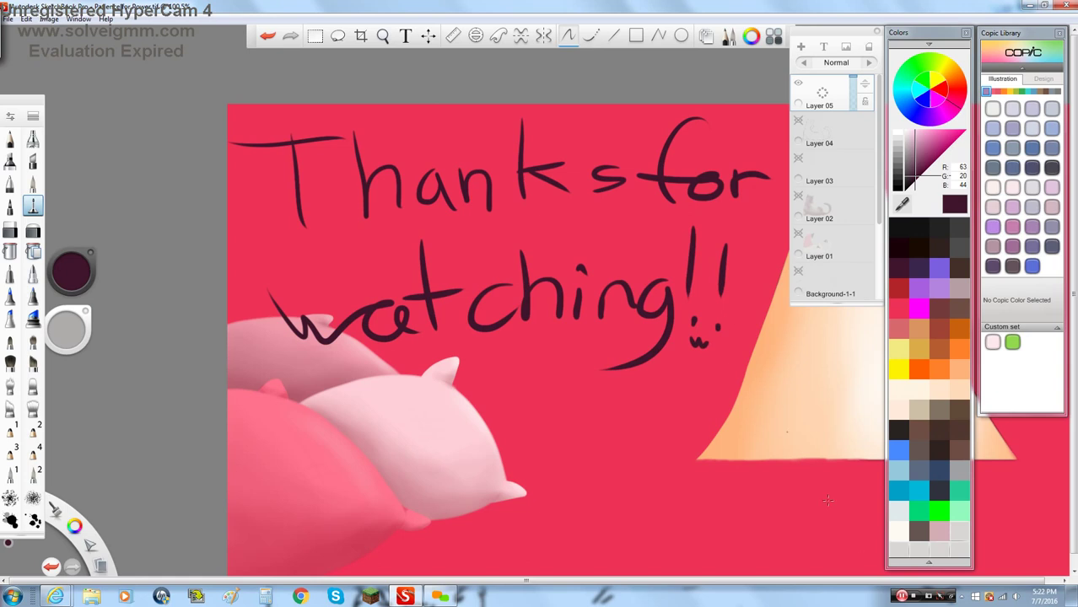